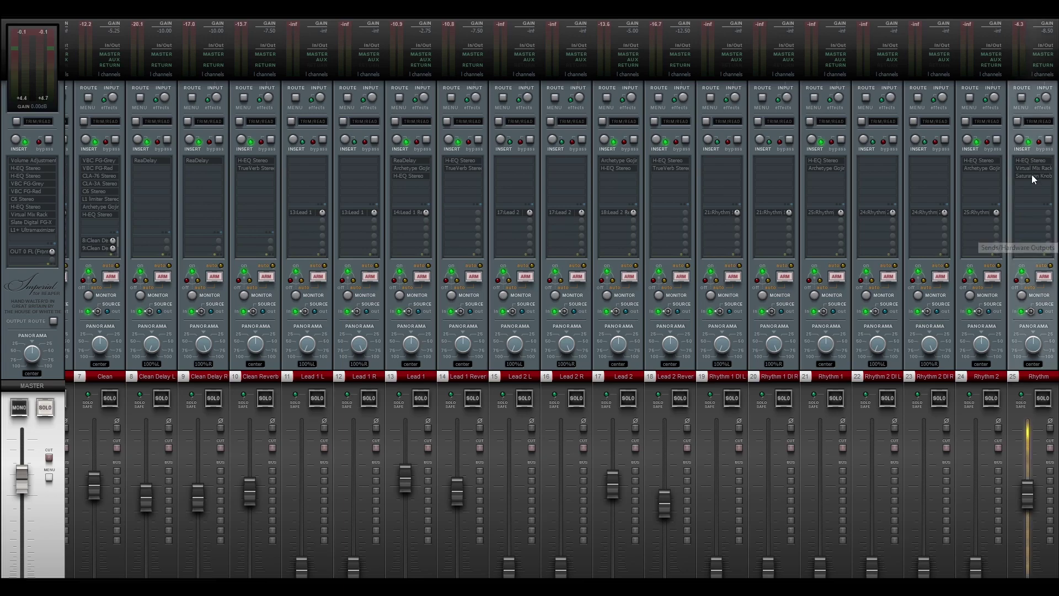
Step: Check the Rhythm 1 and Rhythm DI tracks, ending with track 21 Rhythm 1 selected
drag(1031, 170, 1033, 160)
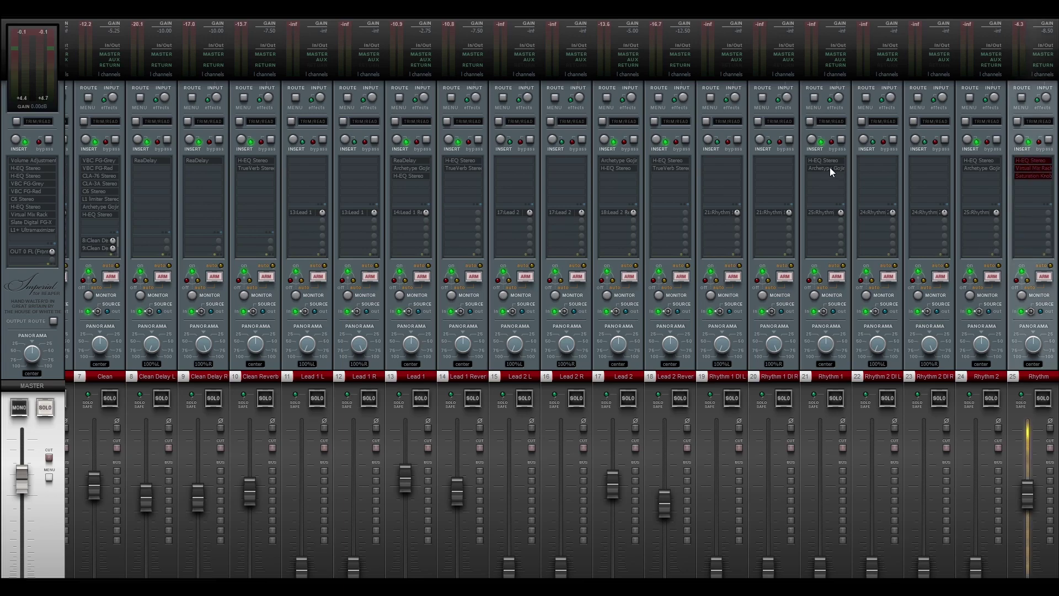
drag(830, 157, 831, 160)
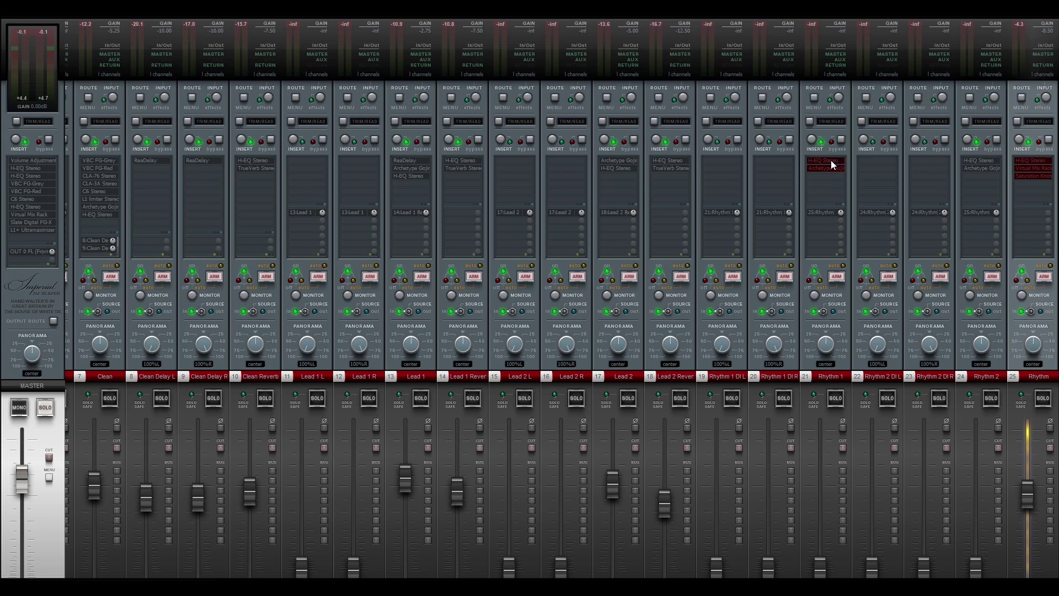
click(832, 376)
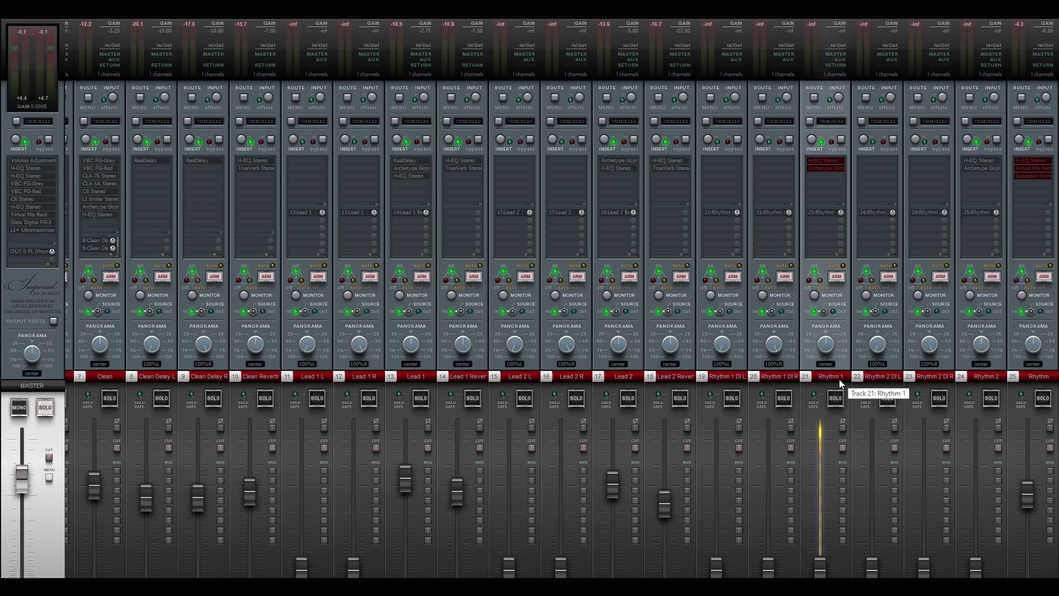
click(729, 374)
click(775, 376)
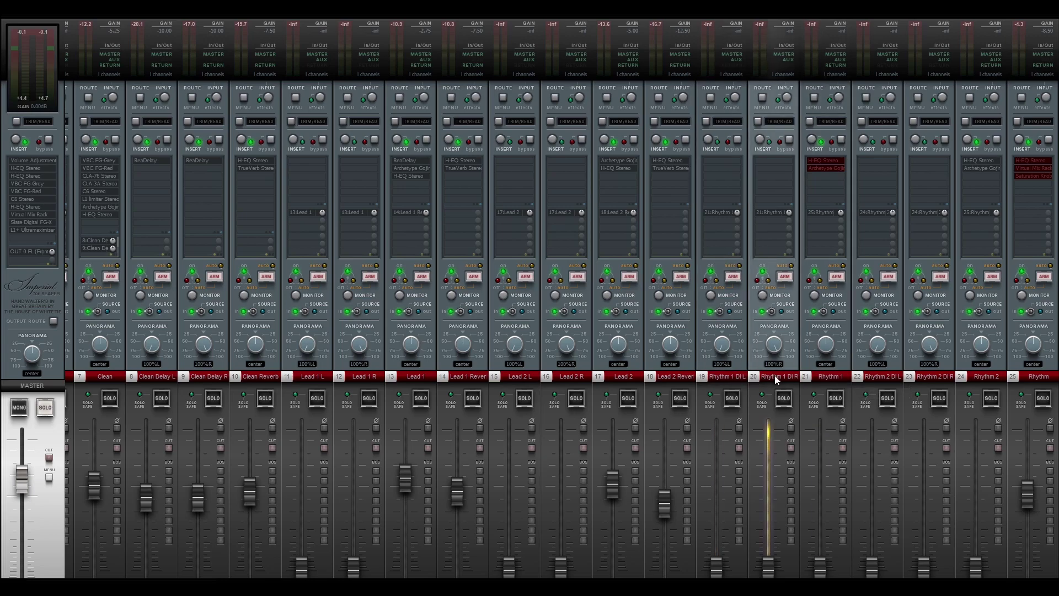
click(872, 374)
click(934, 376)
click(829, 377)
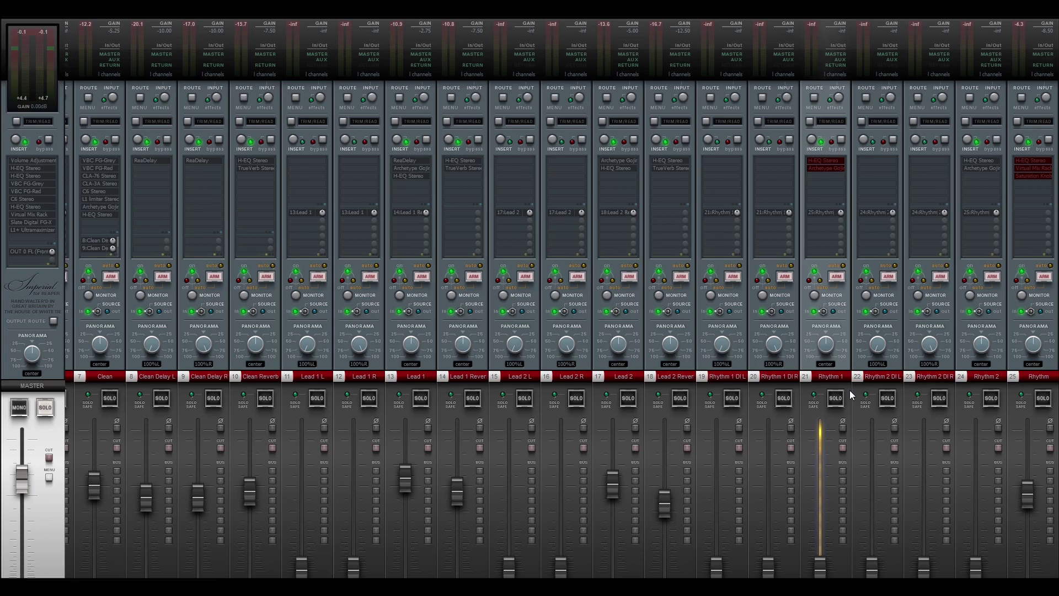
Step: Solo Rhythm 1 and play the mix briefly to hear it alone
click(836, 397)
key(space)
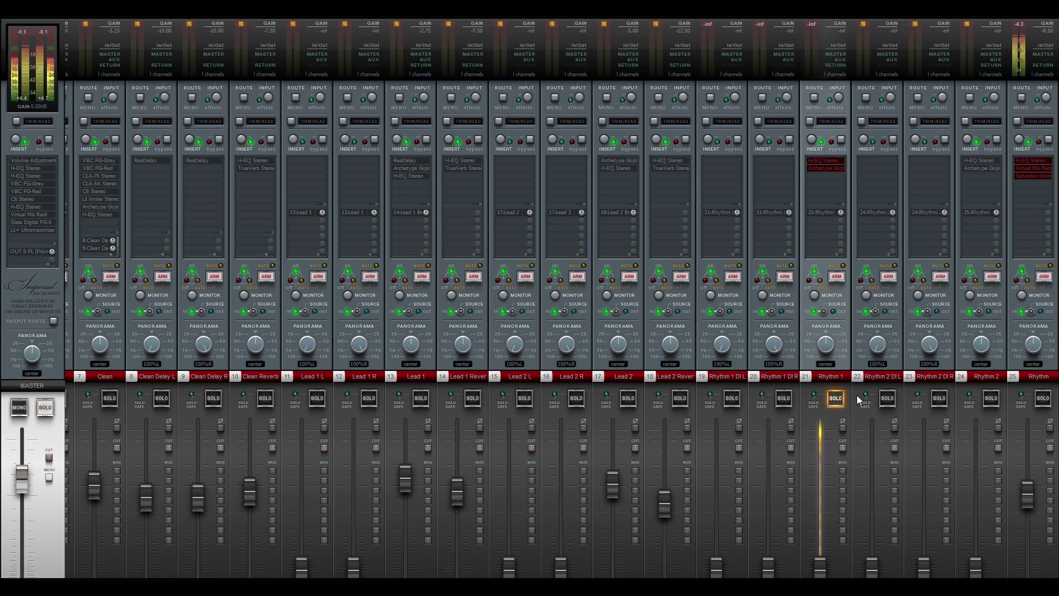
key(space)
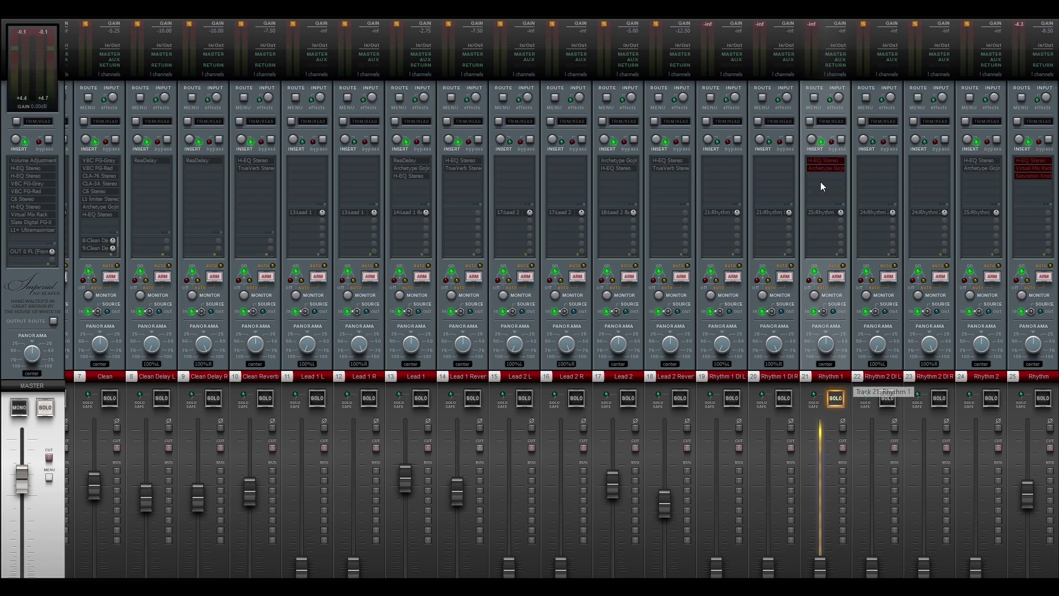
Step: Review the H-EQ Stereo settings on Rhythm 1, then close its window with Escape
click(832, 159)
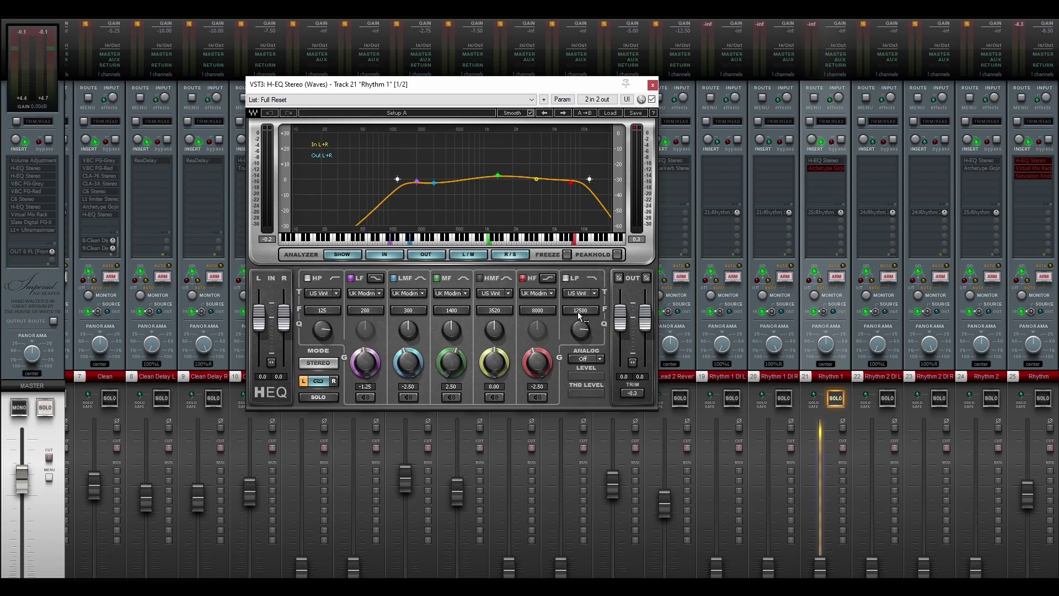
key(Escape)
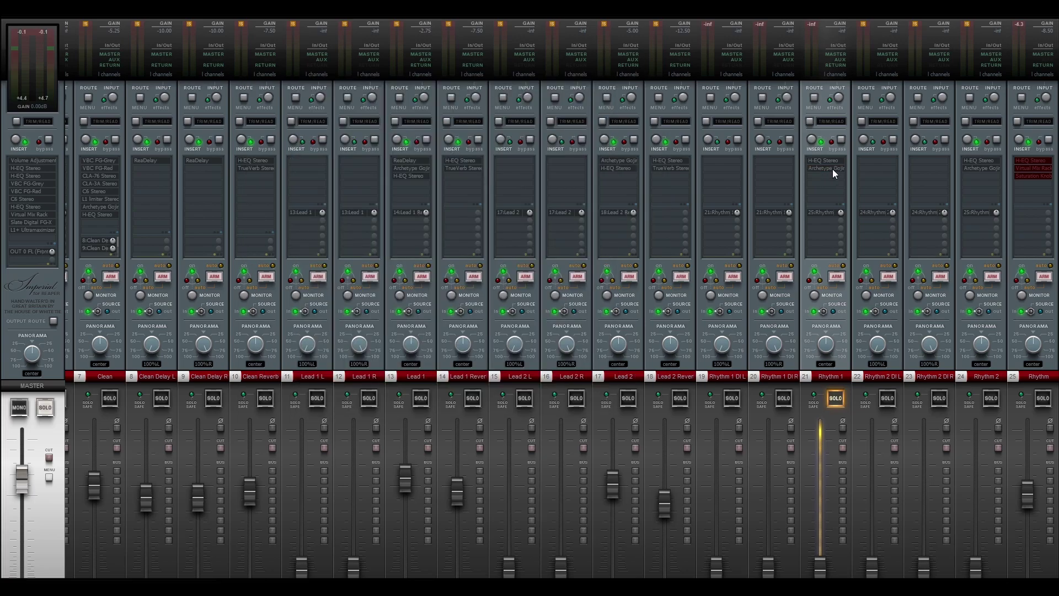
Step: In Rhythm 1's Archetype Gojira, A/B the OD pedal twice, leave it on, and show the amp head
click(832, 169)
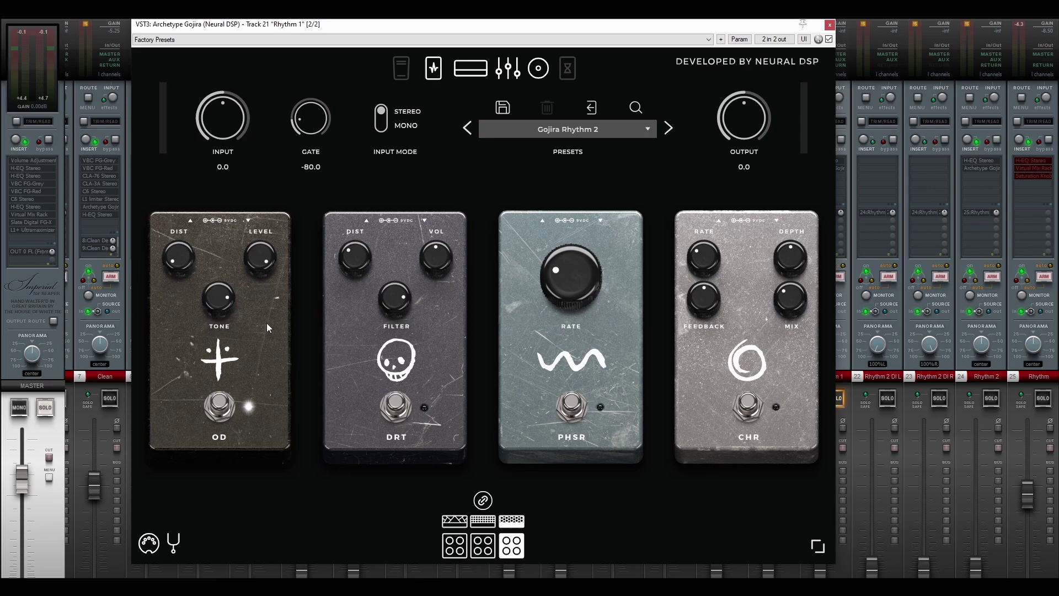
click(219, 407)
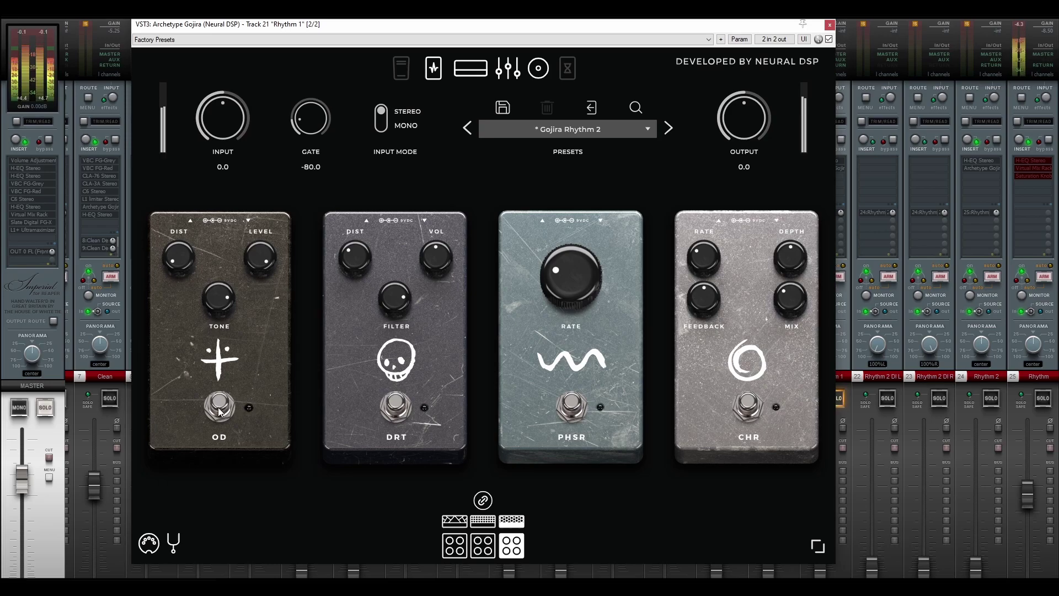
click(219, 408)
click(219, 409)
click(219, 410)
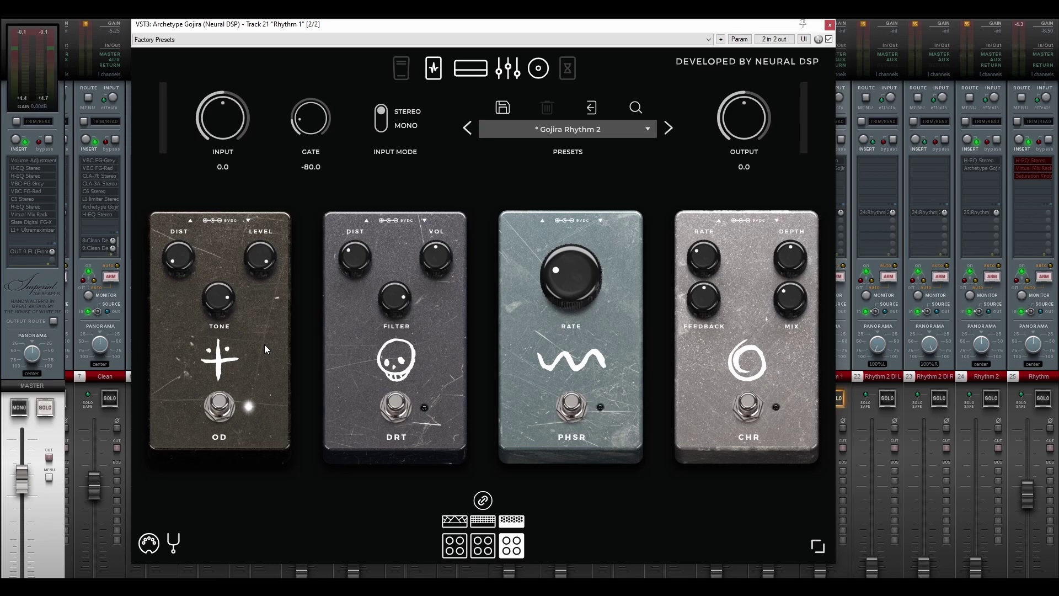
click(470, 67)
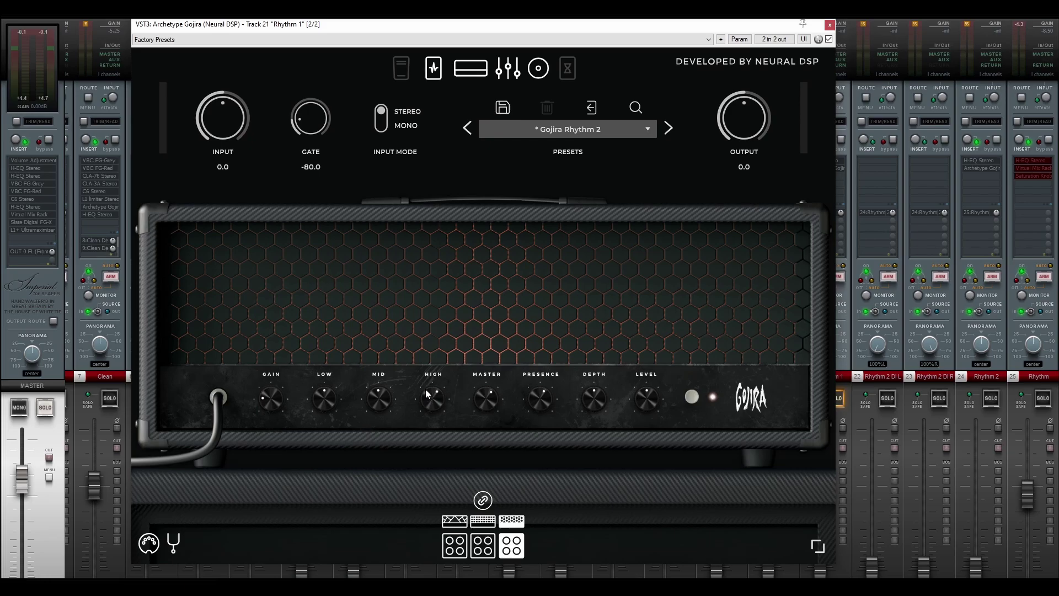
Step: Advance Archetype Gojira from the amp head to the cabinet section with the Right arrow
key(Right)
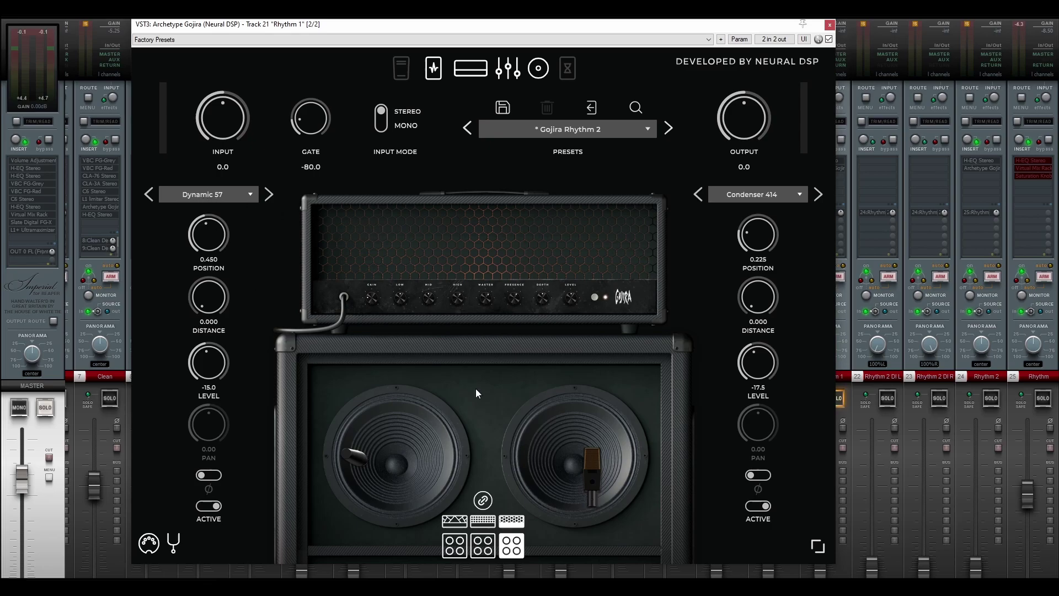
Step: Solo the Condenser 414 and Dynamic 57 mics in turn, re-enable both, and close Archetype Gojira
click(758, 507)
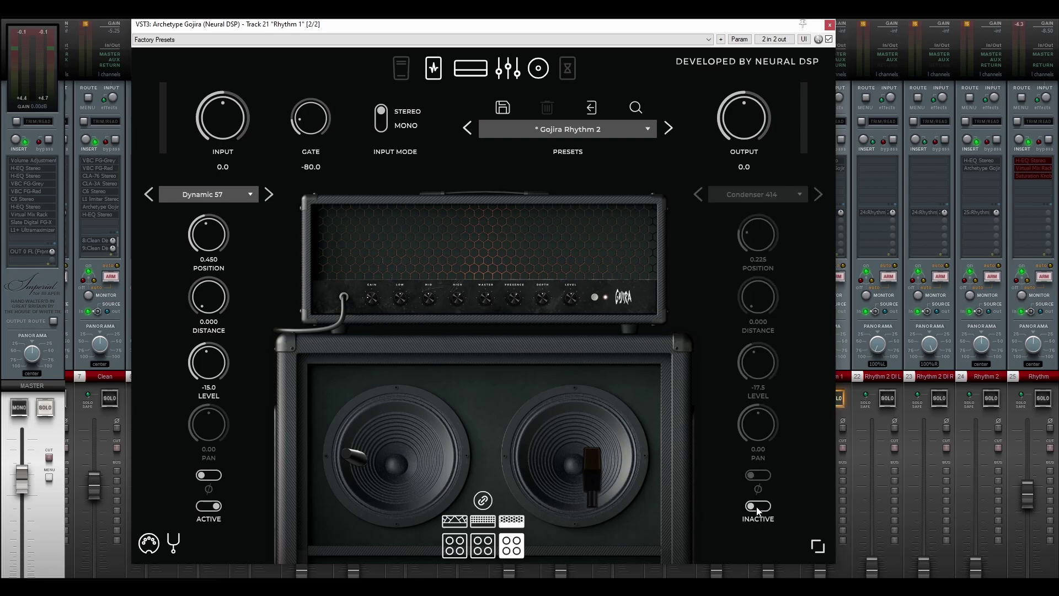
click(675, 508)
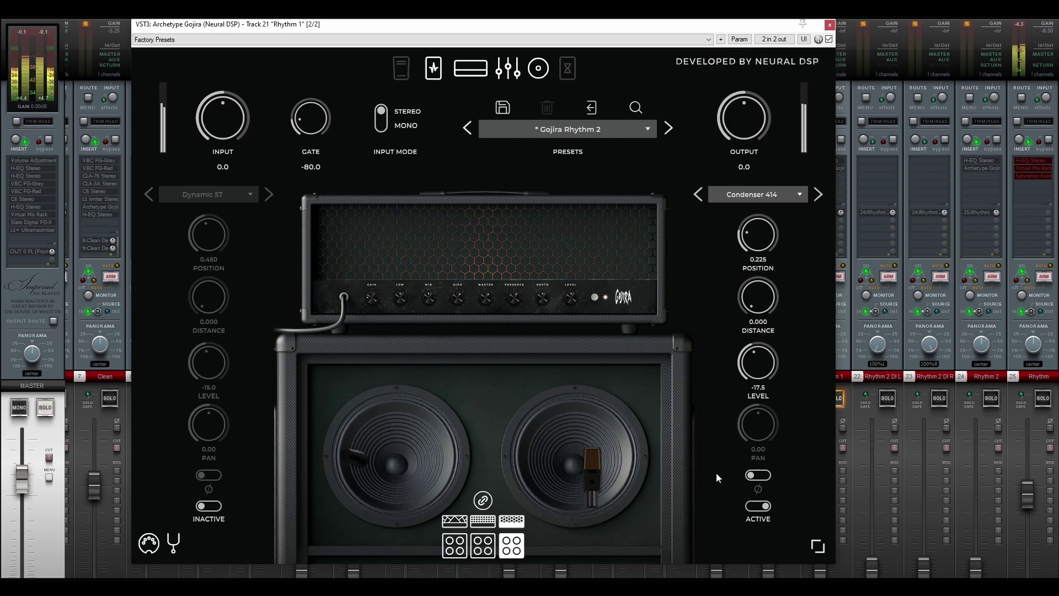
click(210, 506)
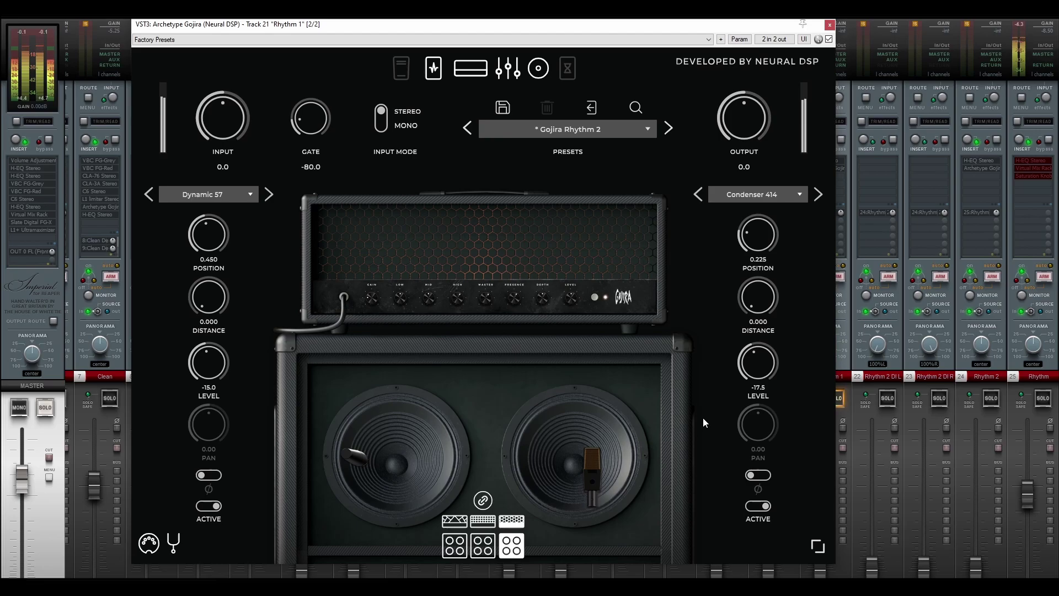
key(Escape)
Step: Bypass Rhythm 1's H-EQ Stereo on and off twice during playback, leaving it active
click(931, 377)
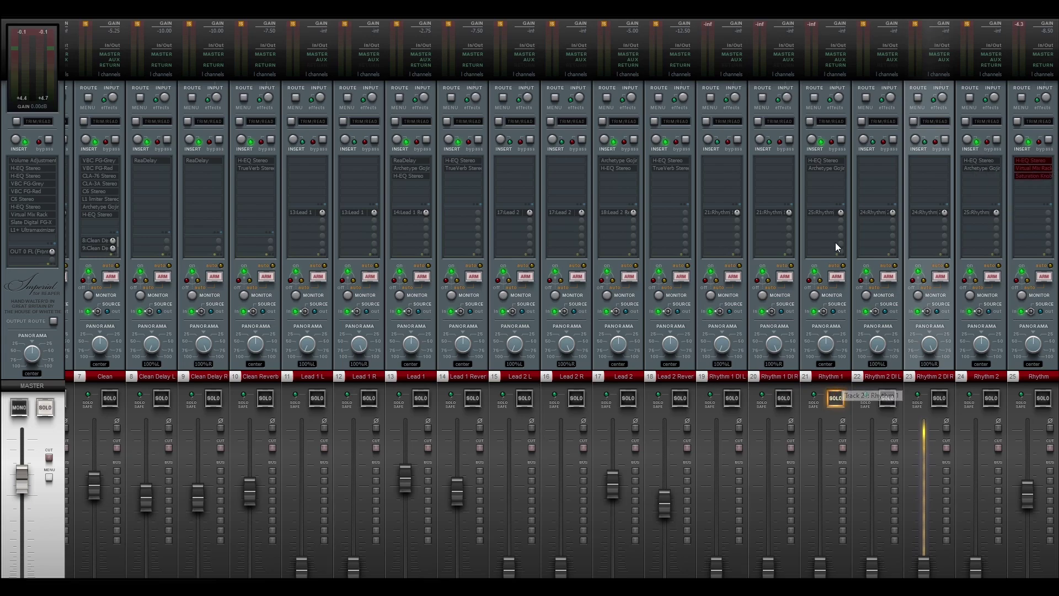
click(824, 160)
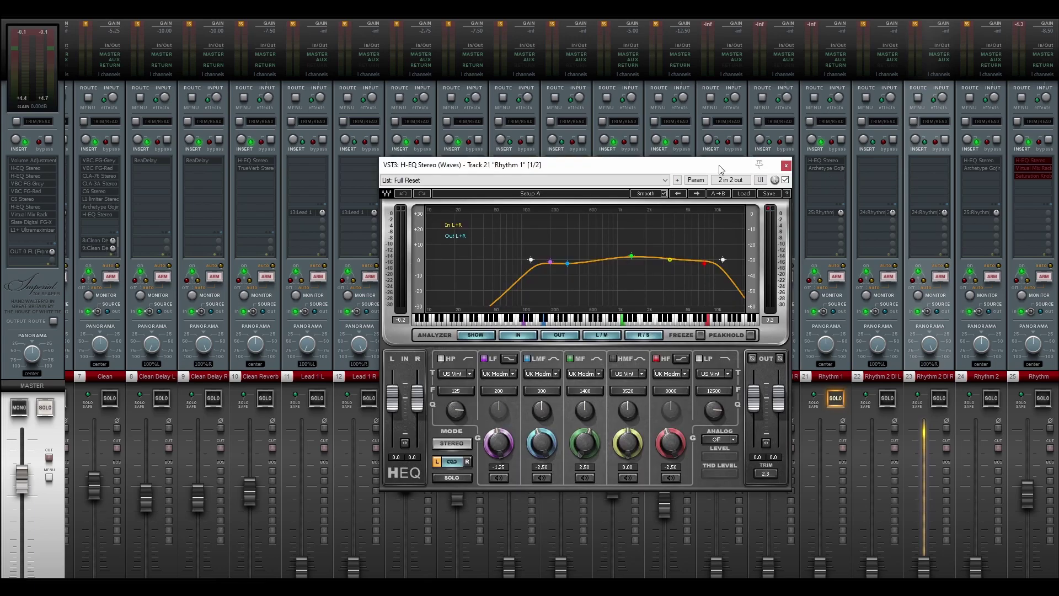
click(785, 179)
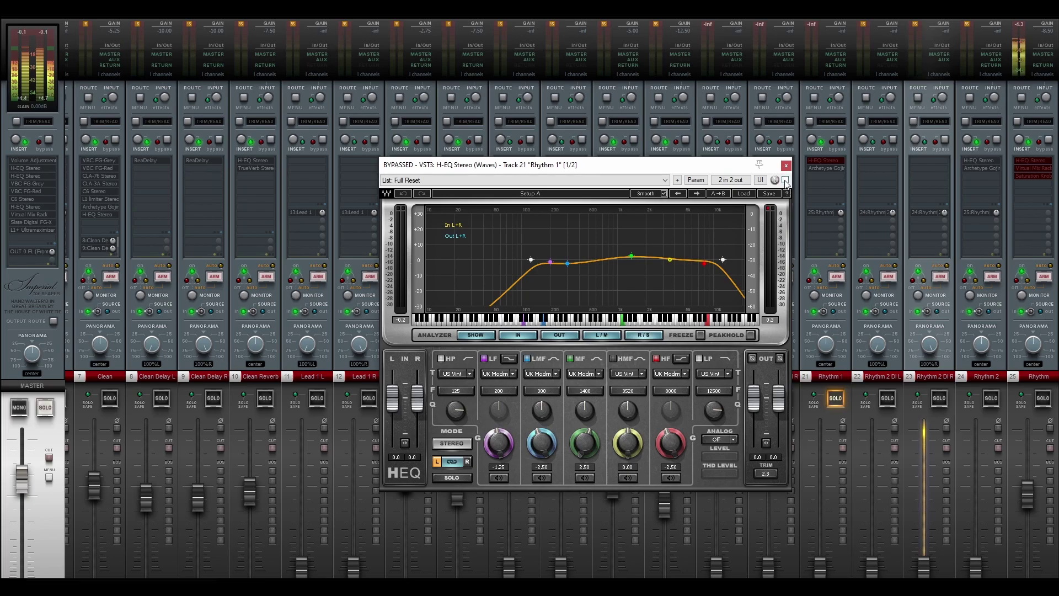
click(785, 181)
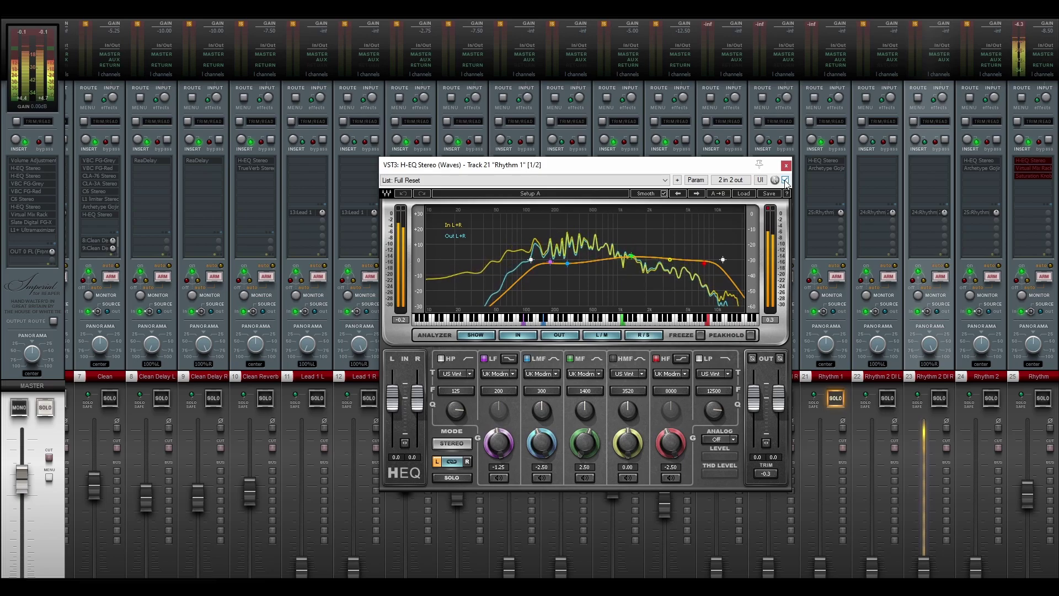
click(785, 180)
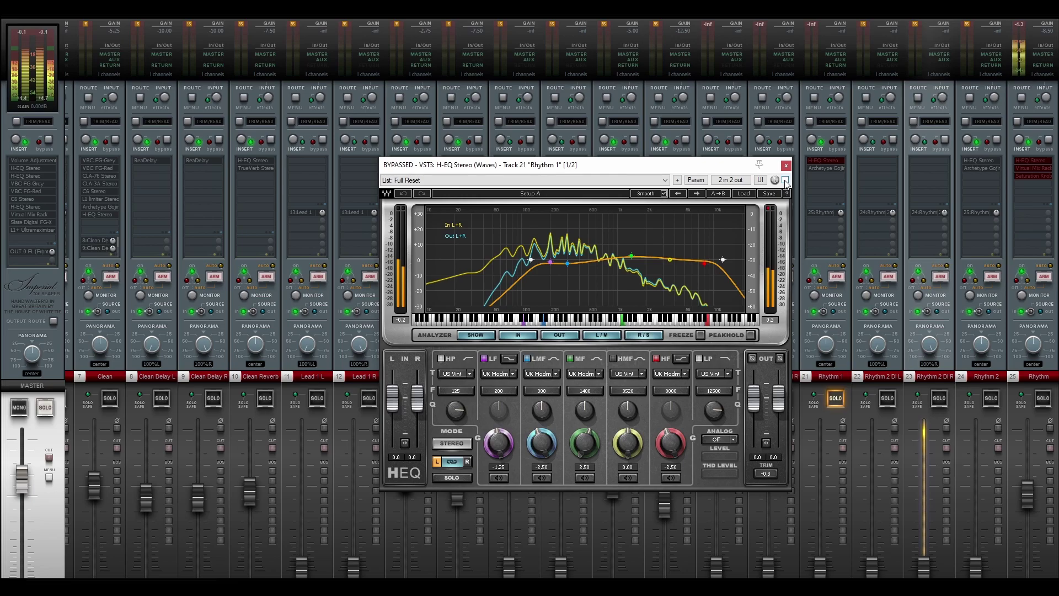
click(785, 180)
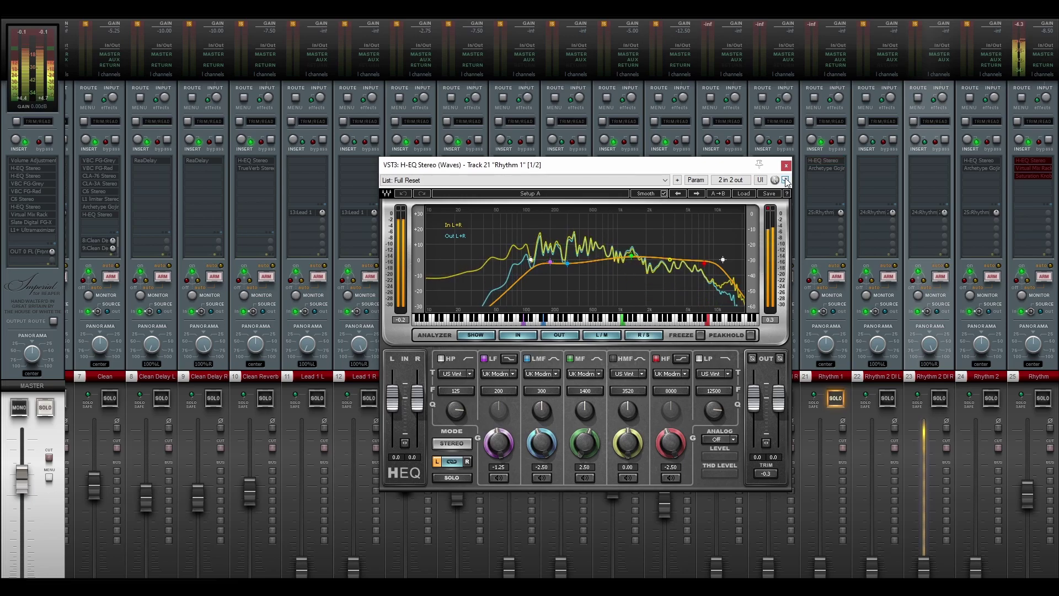
Step: Close Rhythm 1's H-EQ, solo track 25 Rhythm, and review then close its plugin windows
click(786, 165)
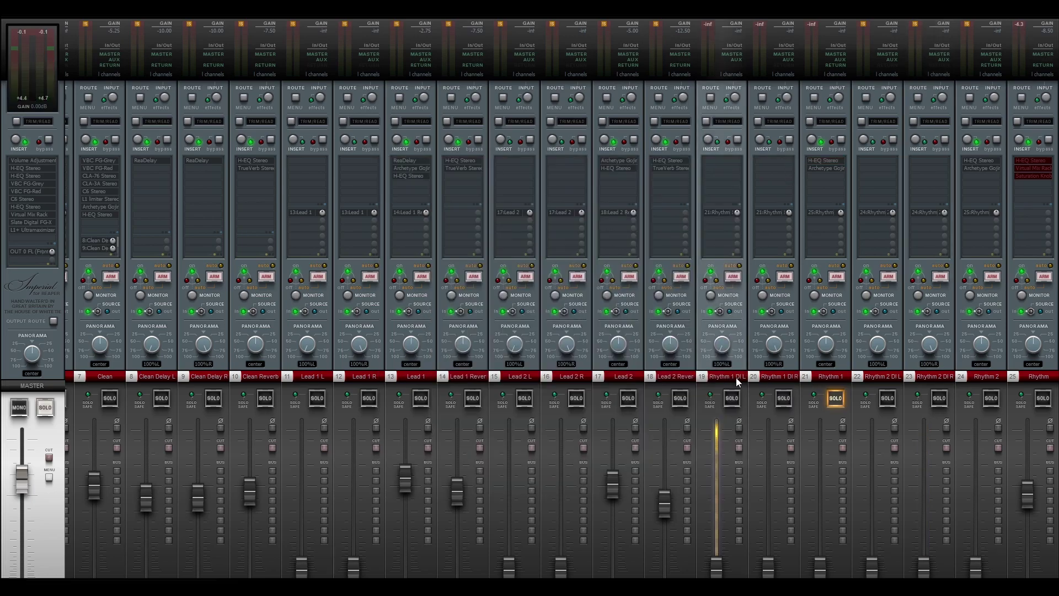
click(942, 375)
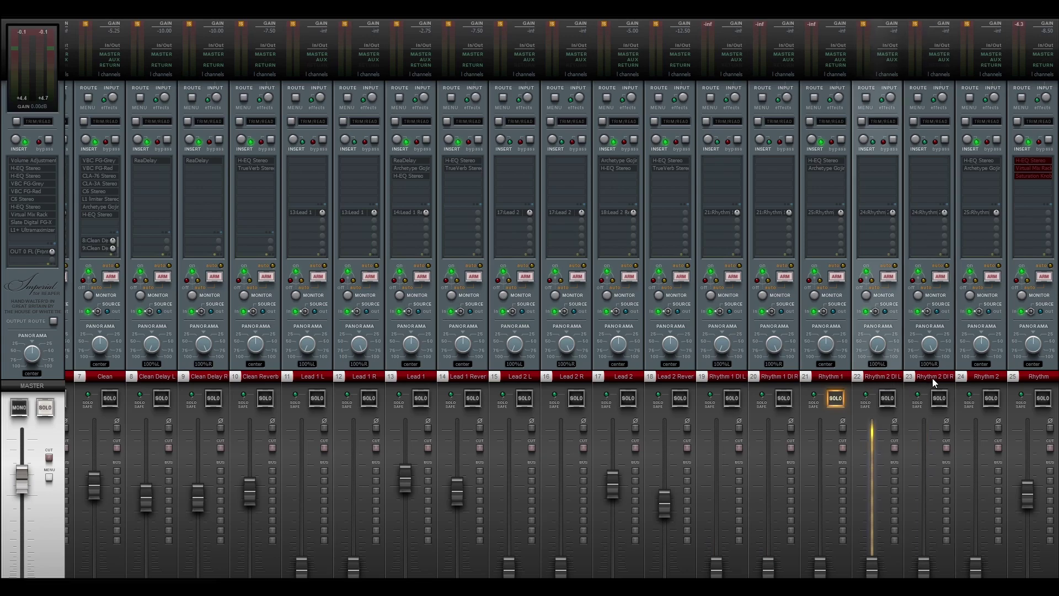
click(1043, 398)
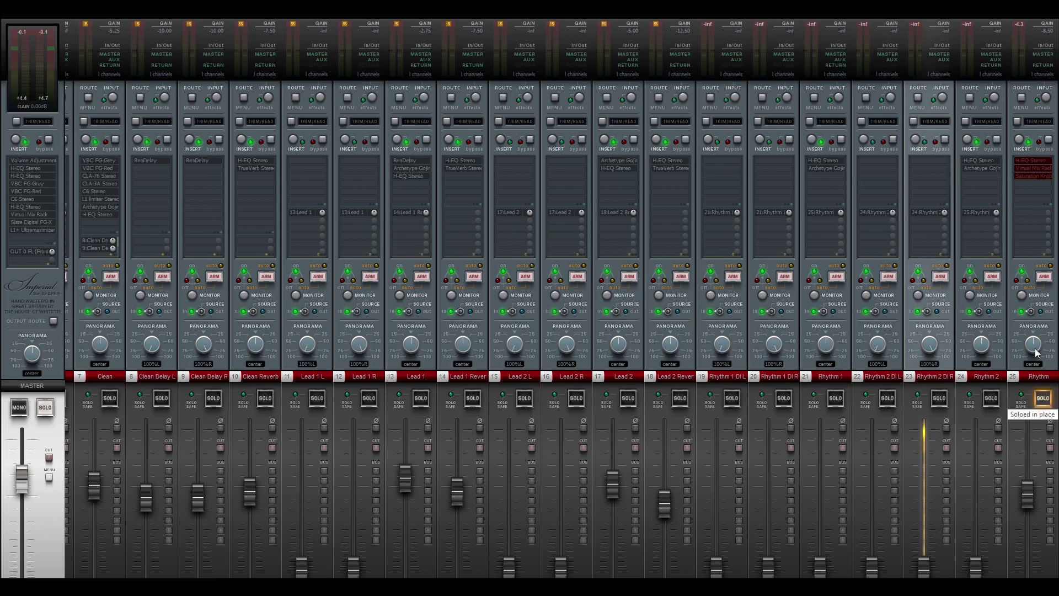
click(1029, 161)
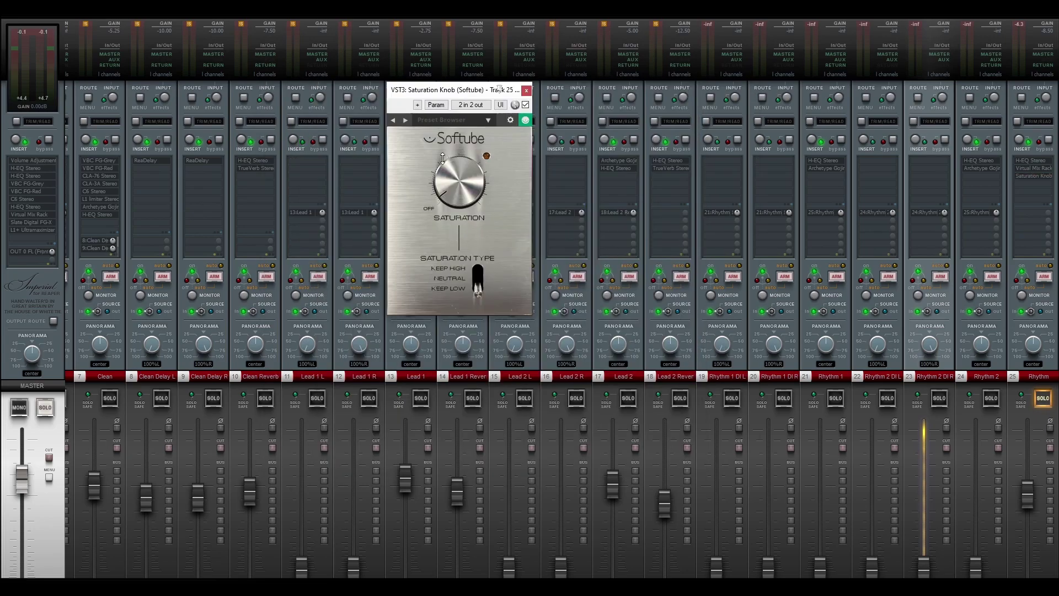
click(526, 90)
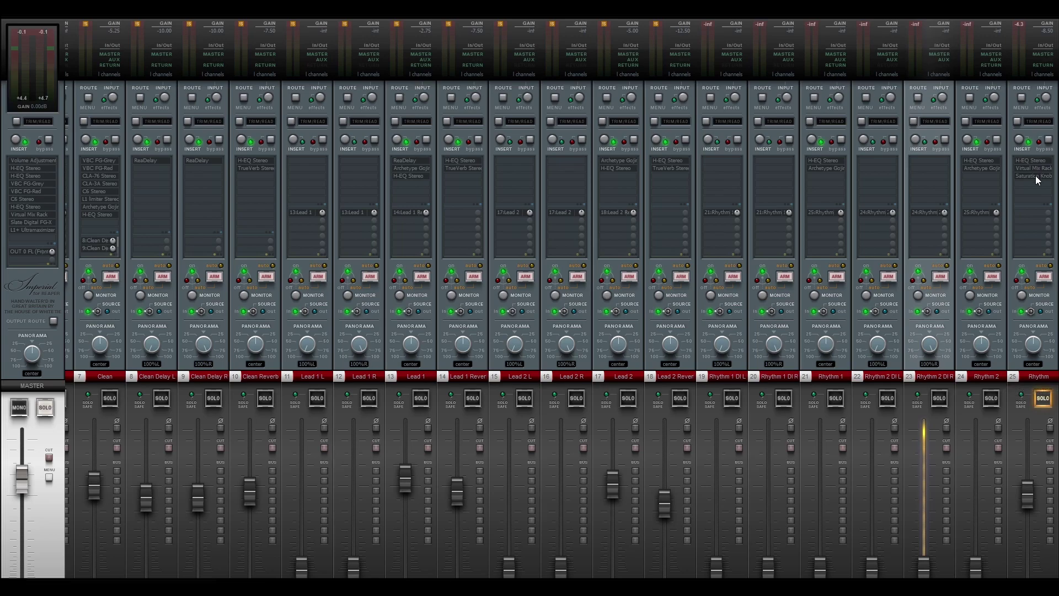
Step: Bypass all Rhythm FX, re-enable H-EQ, Virtual Mix Rack and Saturation Knob, then play the track
click(1037, 160)
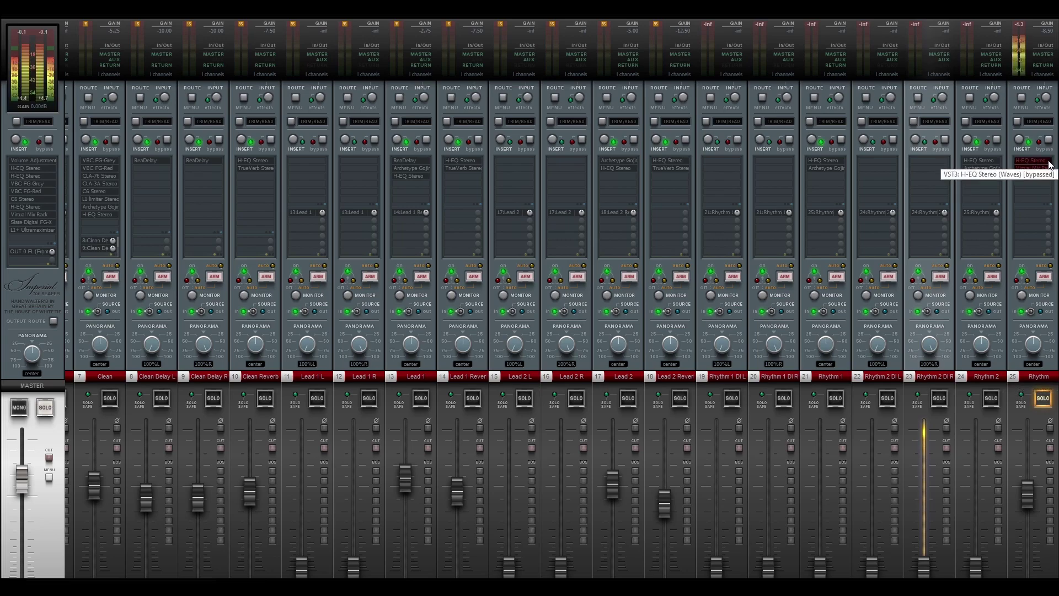
click(1046, 160)
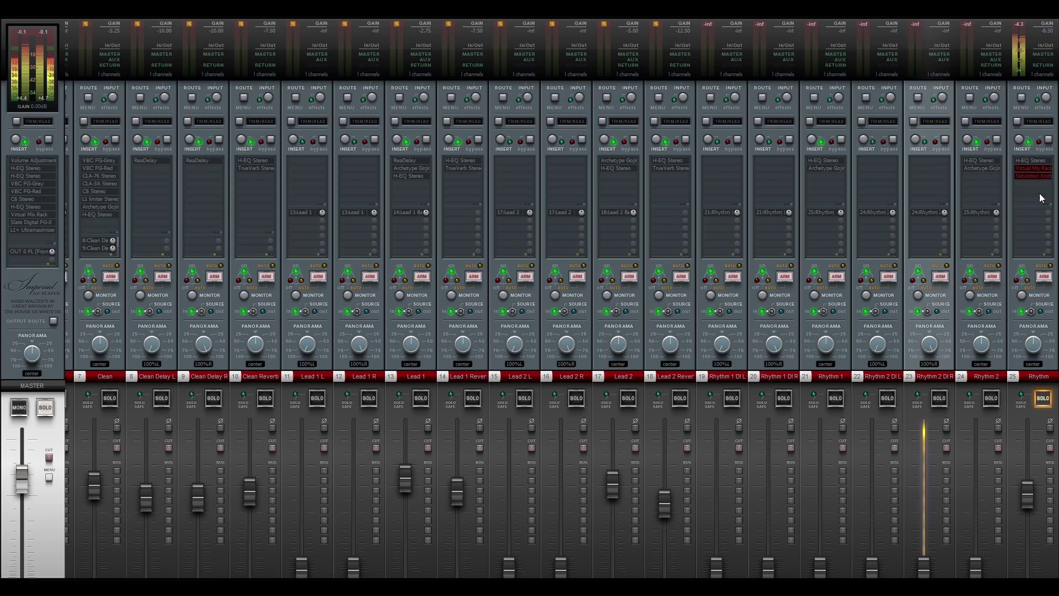
click(1043, 169)
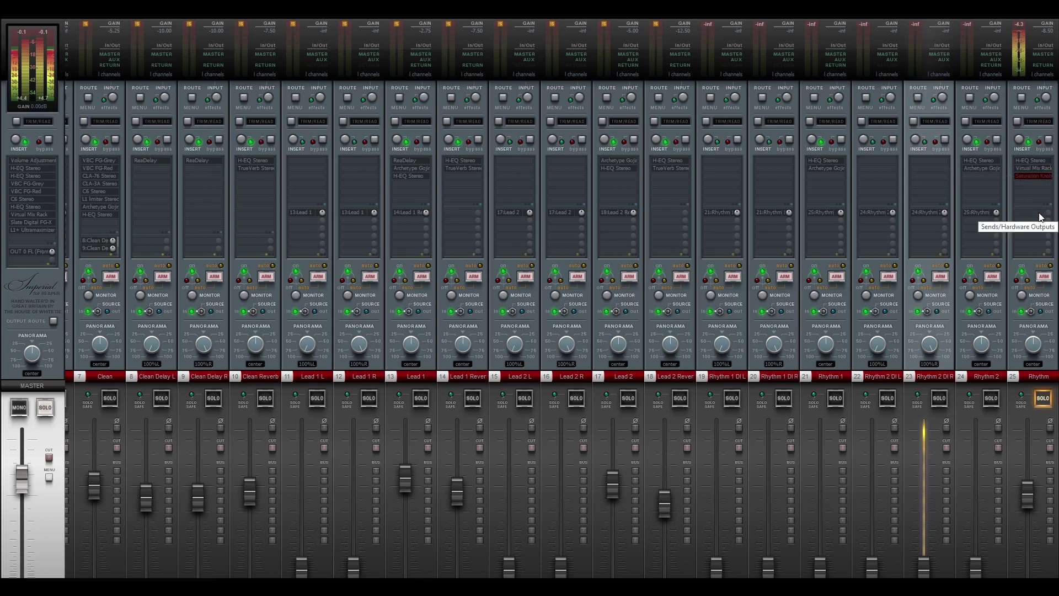
click(1038, 178)
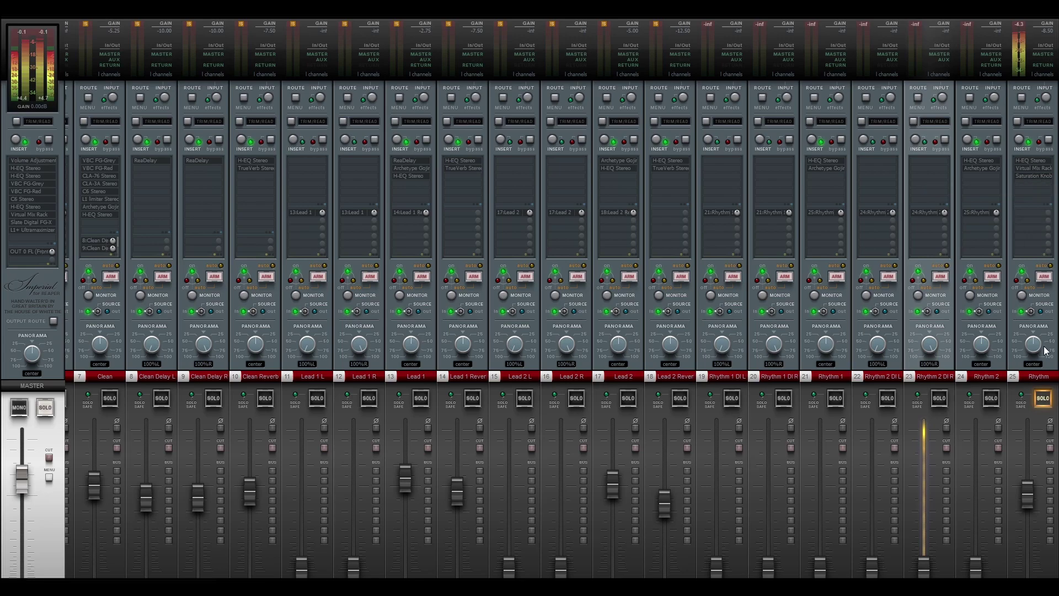
click(1044, 401)
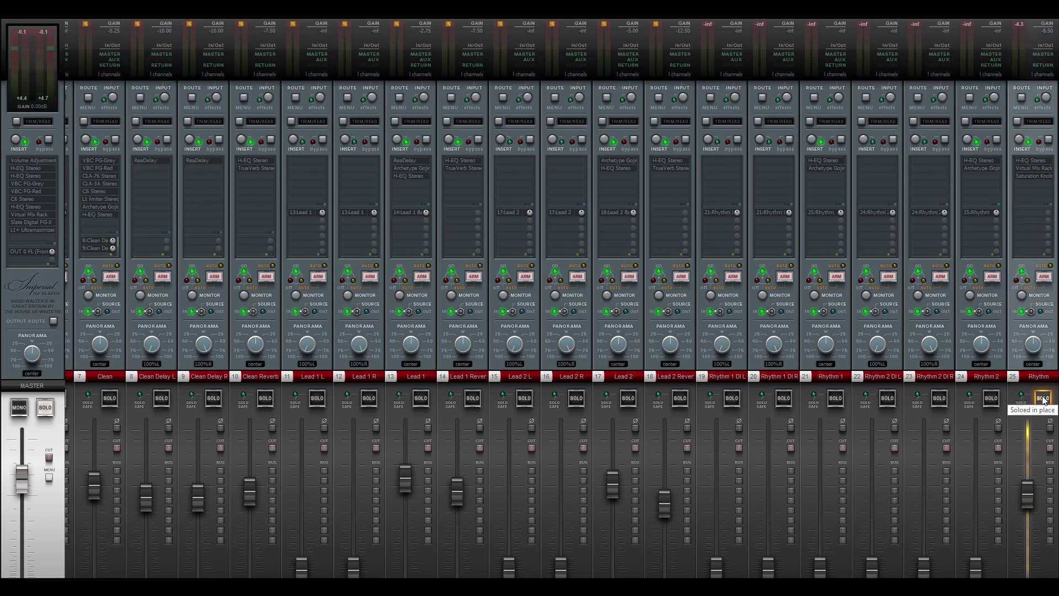
key(space)
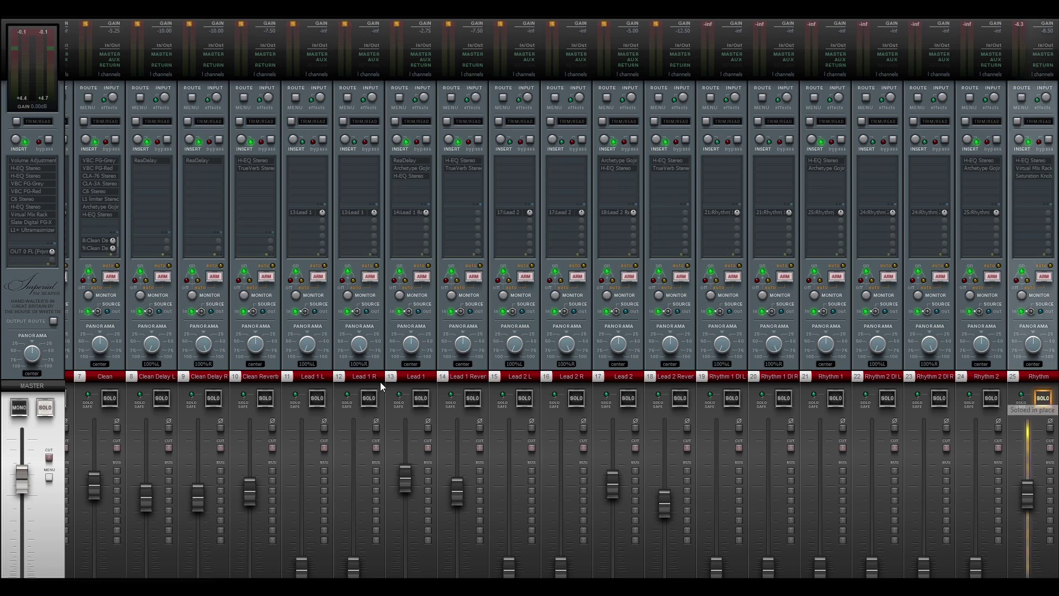
Step: Solo Lead 1 and browse its Archetype Gojira pedal, amp, EQ and cab pages before closing it
click(414, 375)
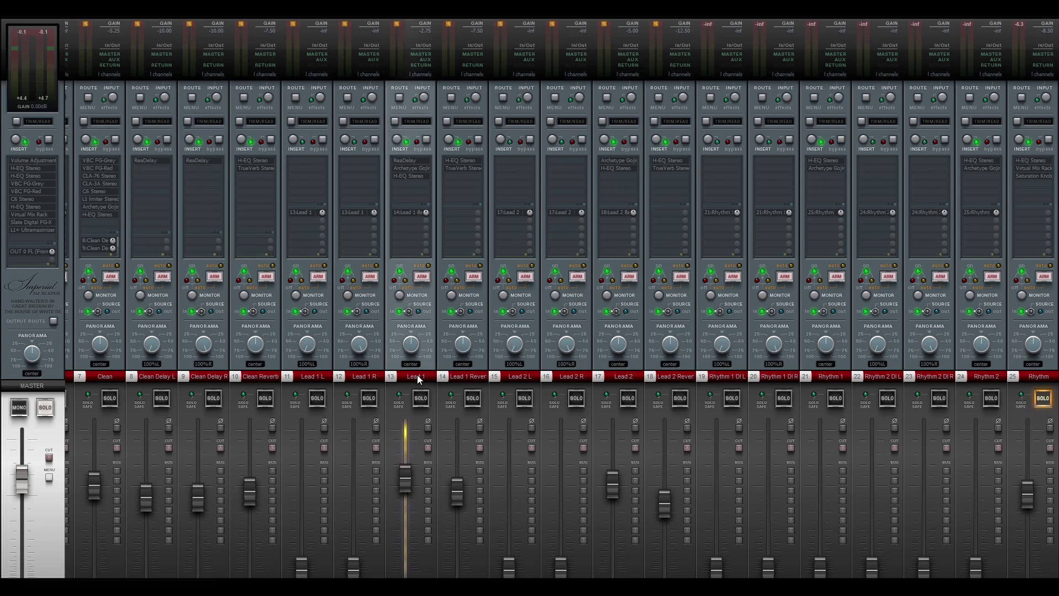
click(415, 167)
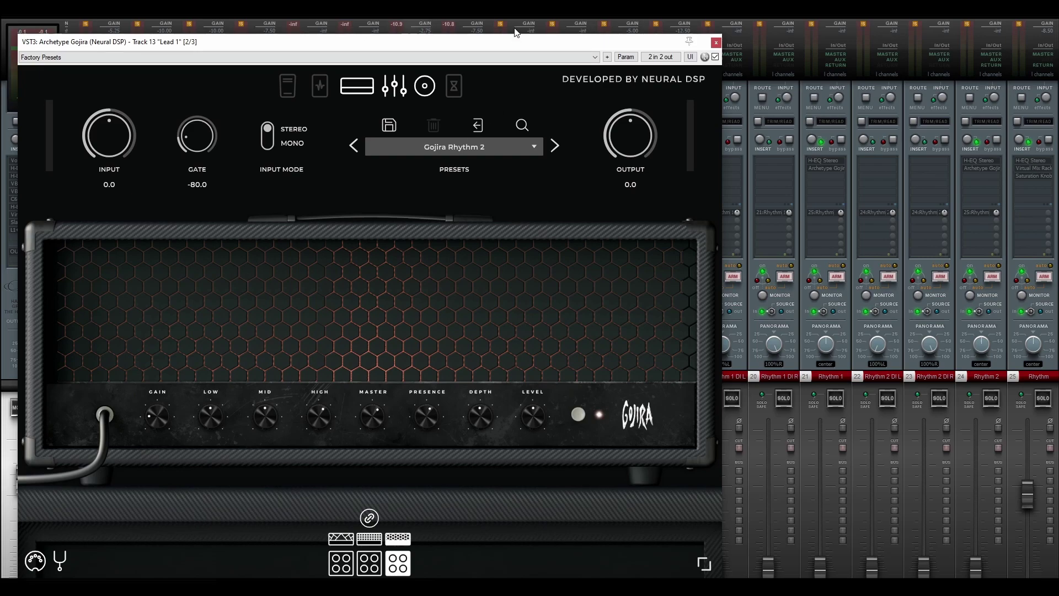
drag(515, 32, 591, 20)
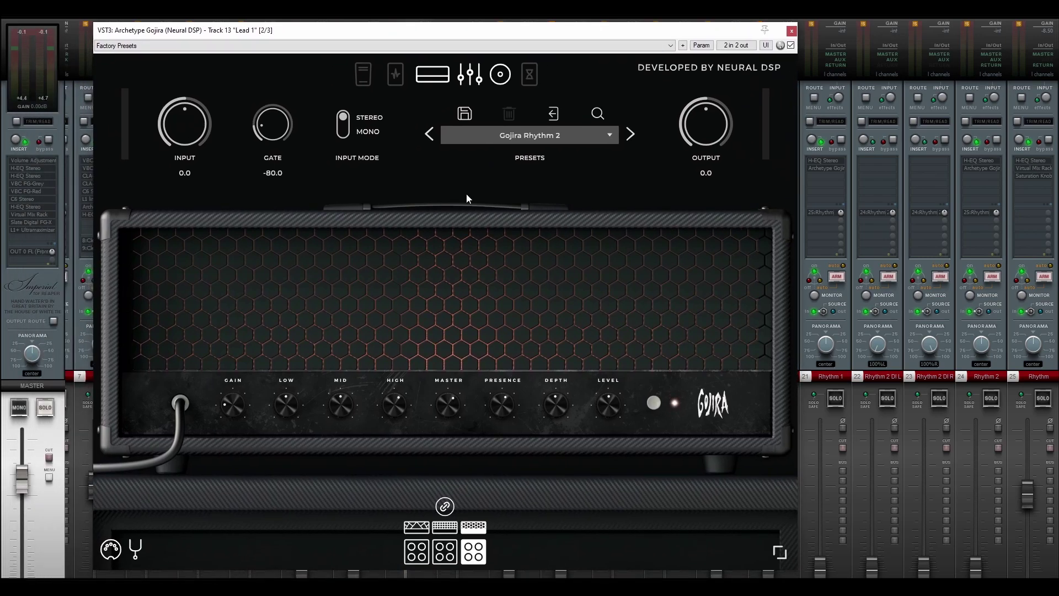
click(396, 77)
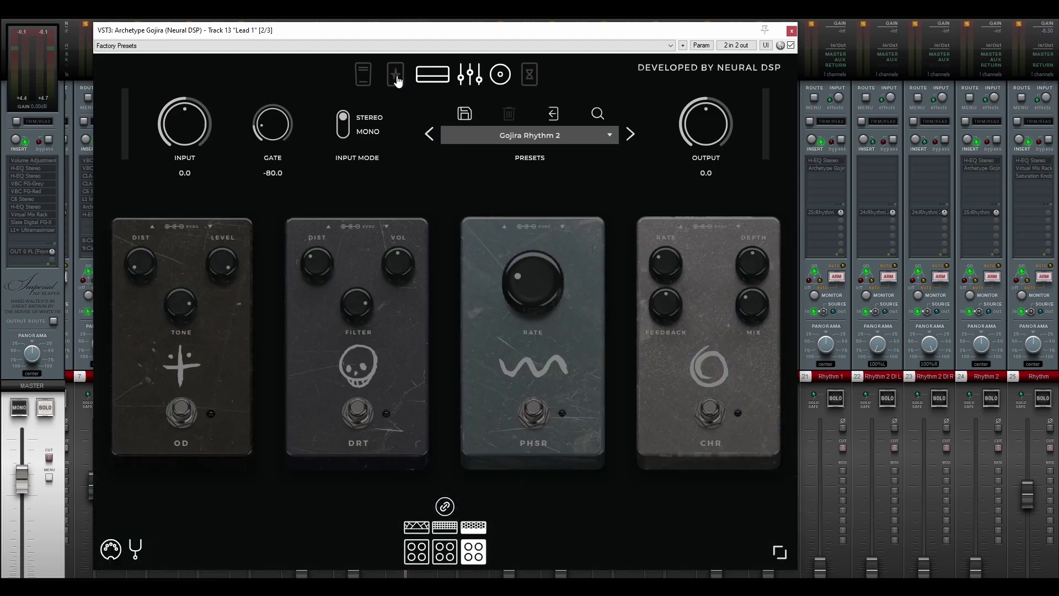
click(432, 74)
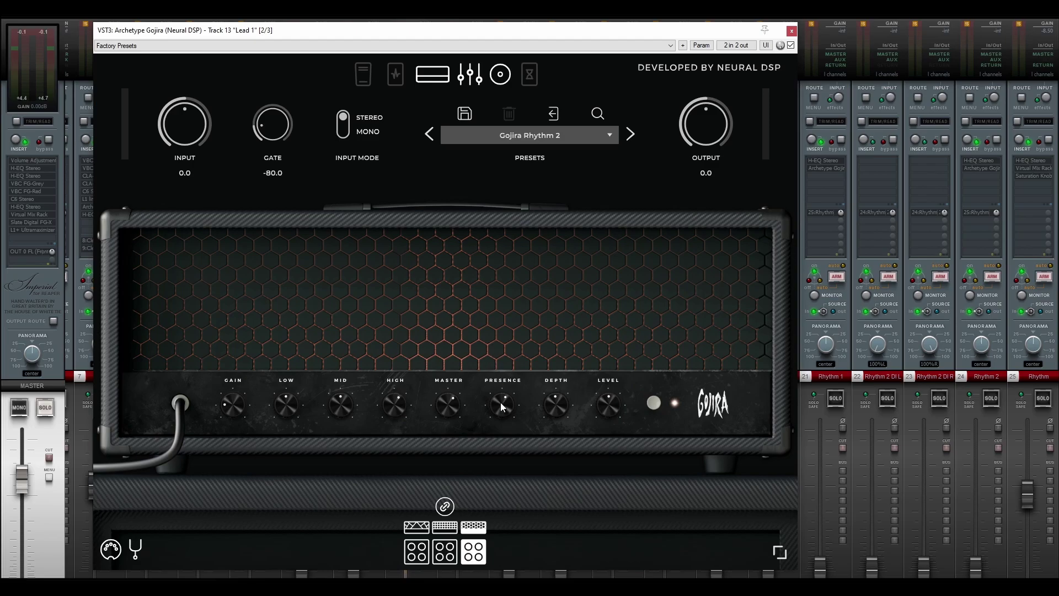
click(469, 74)
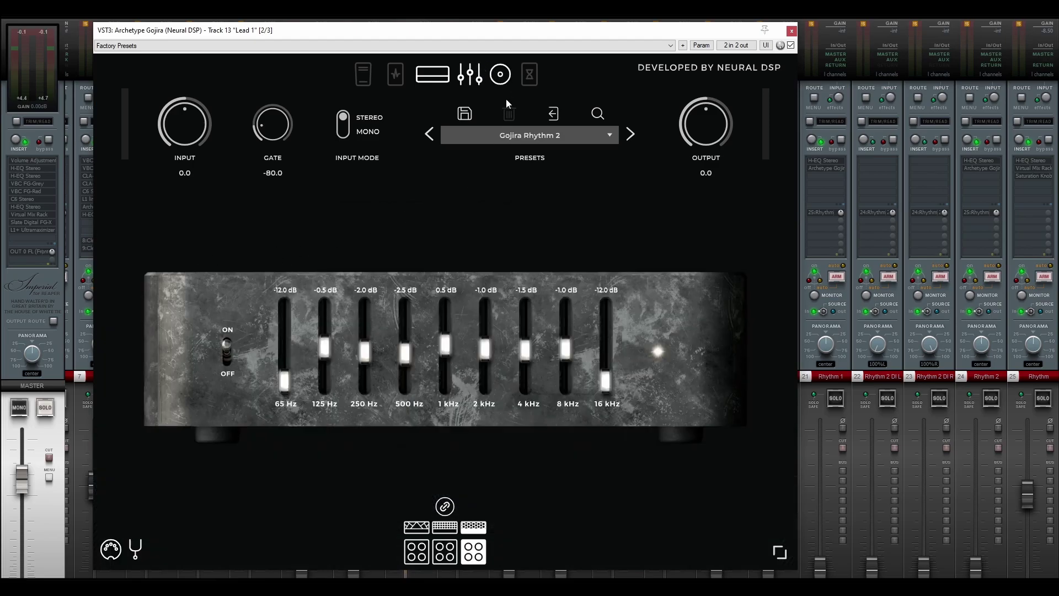
click(500, 75)
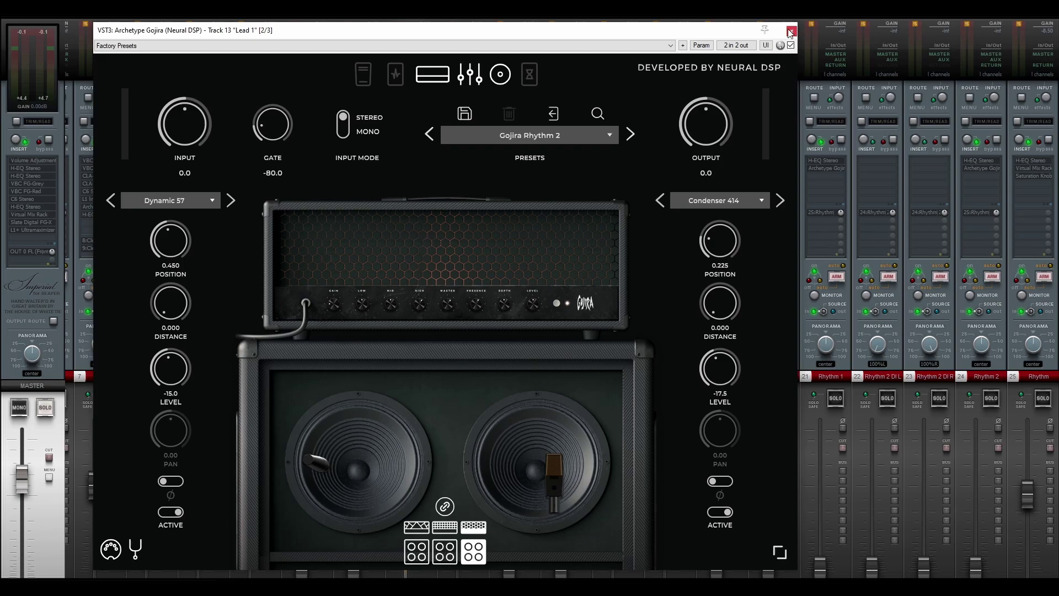
click(791, 31)
Step: Close the Lead 1 H-EQ and Lead 1 Reverb plugin windows, then re-solo Lead 1
drag(427, 74, 488, 66)
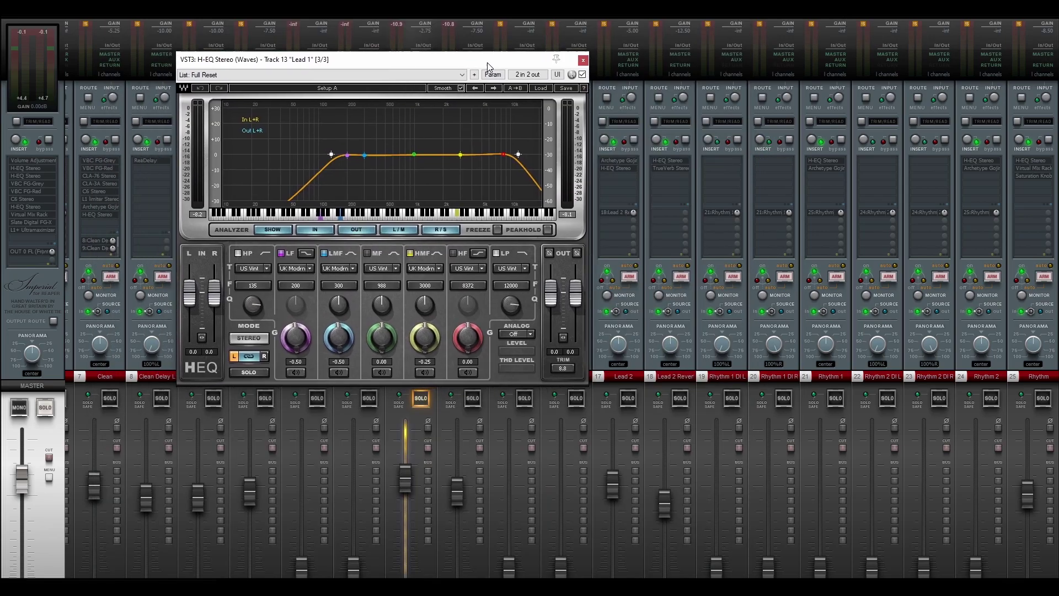
click(583, 59)
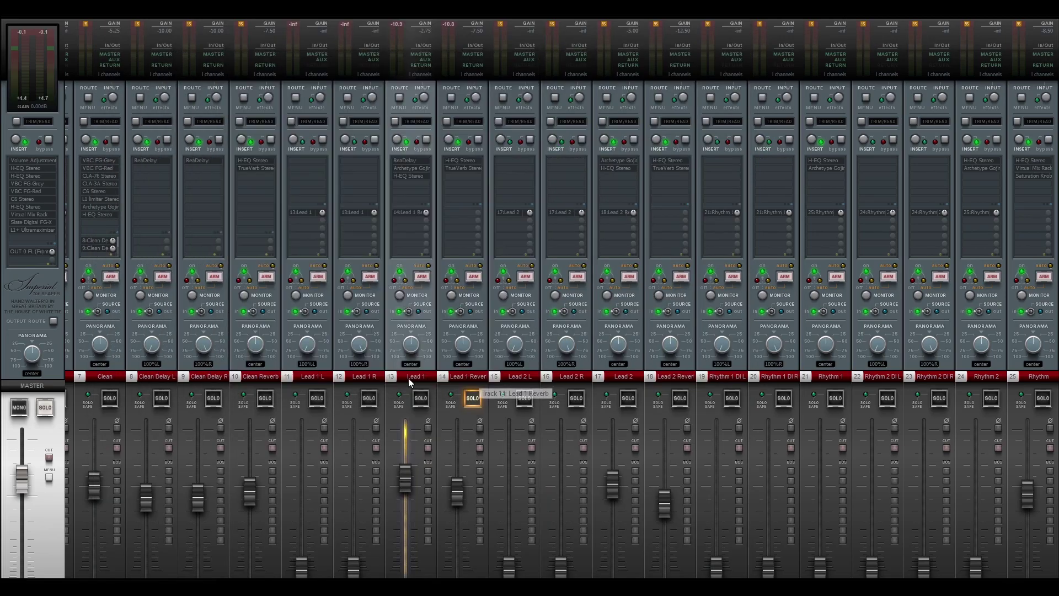
click(475, 378)
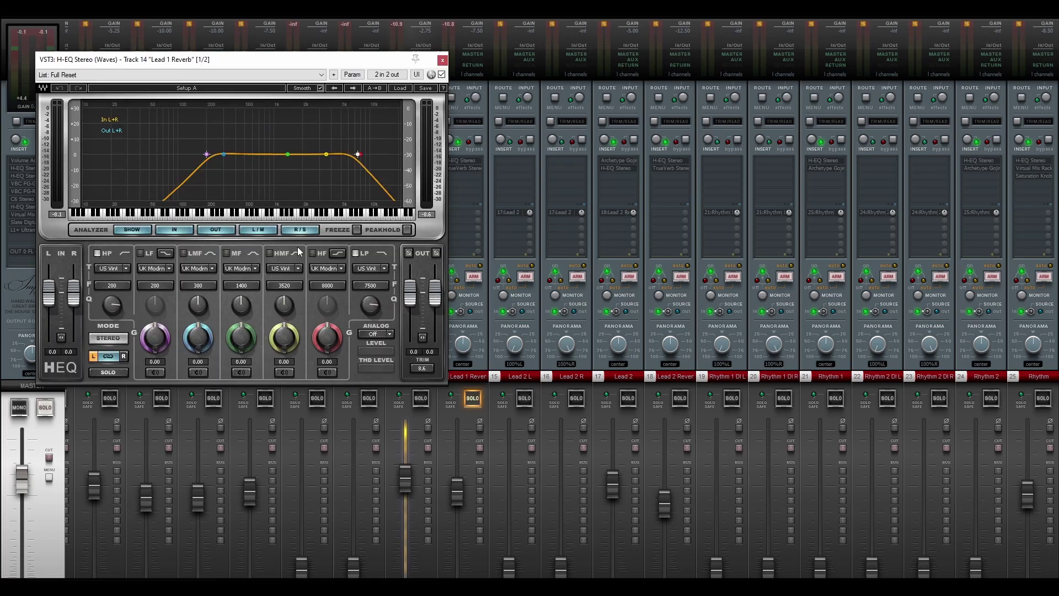
click(443, 60)
click(357, 44)
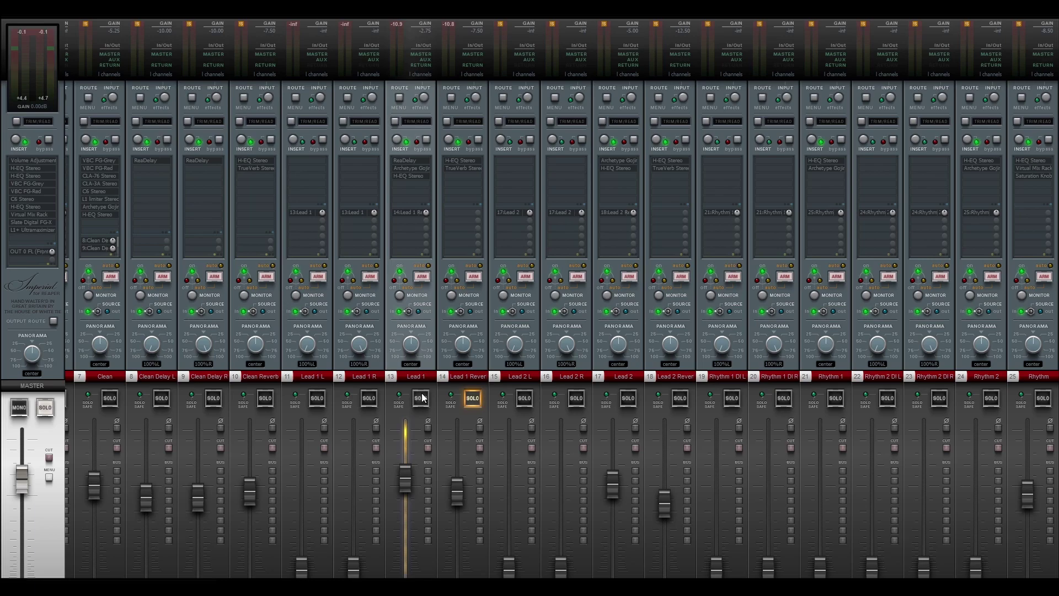
click(420, 399)
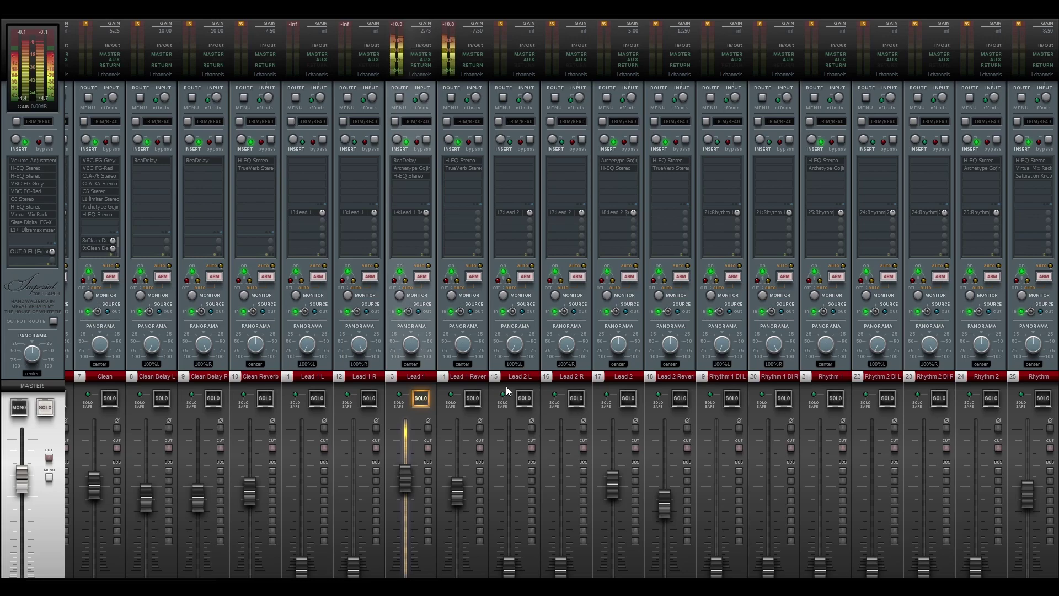
scroll(505, 386, left, 3)
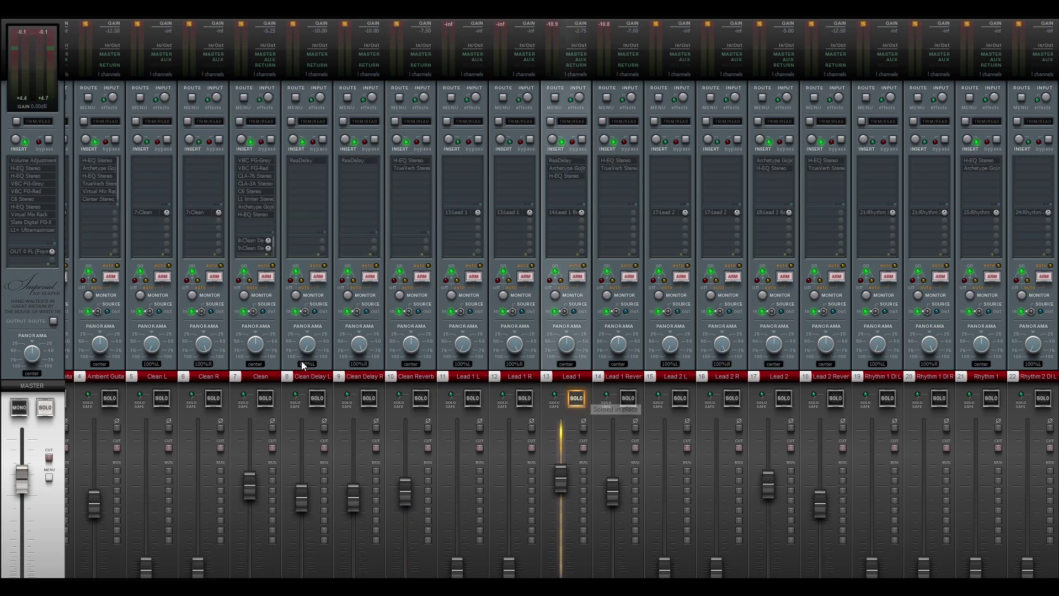
Step: Solo track 7 Clean, listen to it with its delay and reverb, then stop playback
click(265, 398)
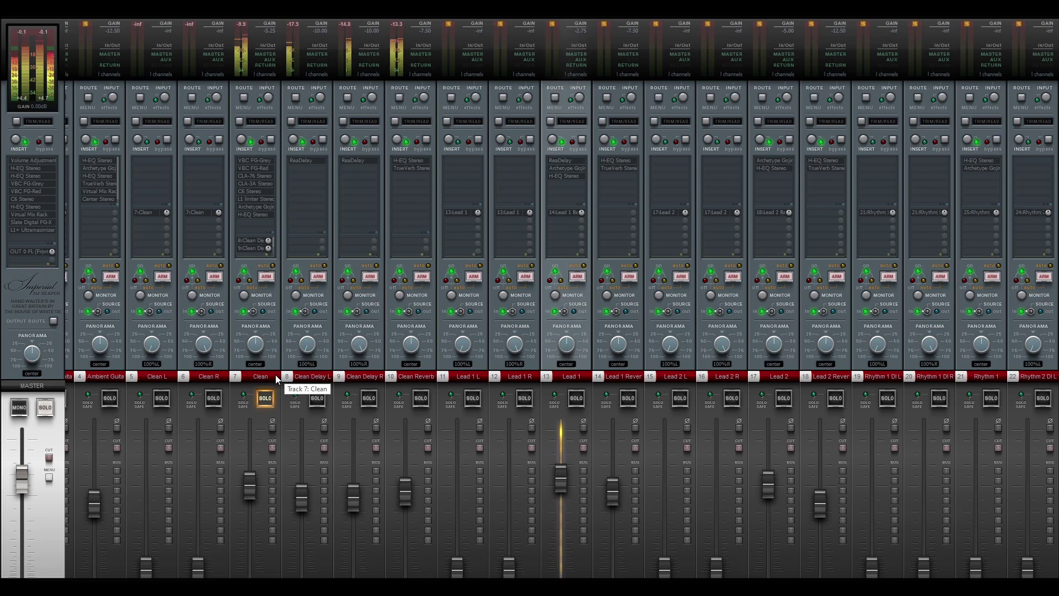
key(space)
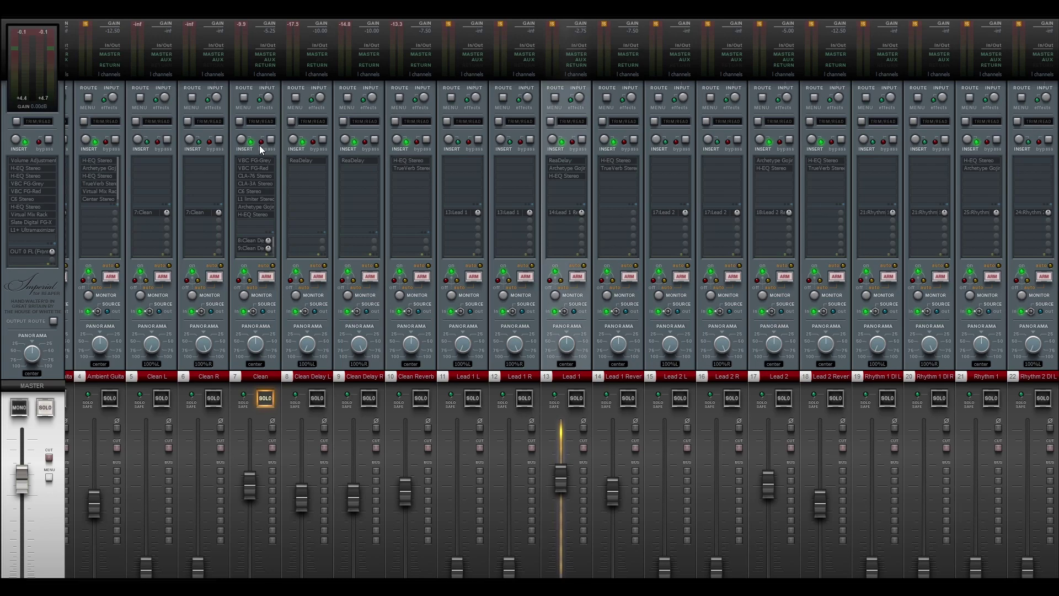
Step: Review the Clean track's VBC FG-Grey and FG-Red plugins, closing each afterwards
click(266, 159)
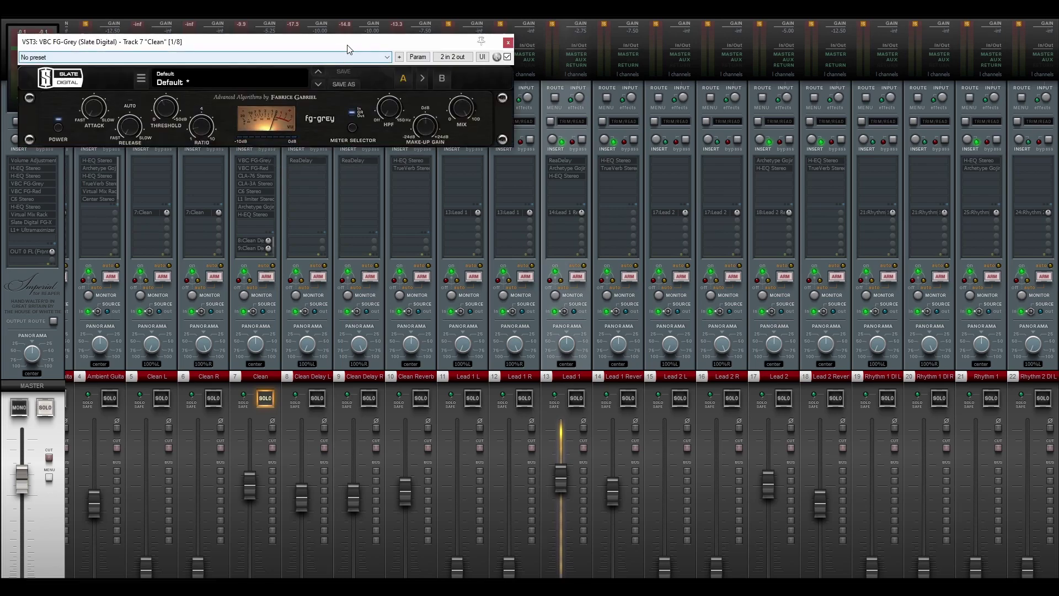
drag(347, 48, 624, 173)
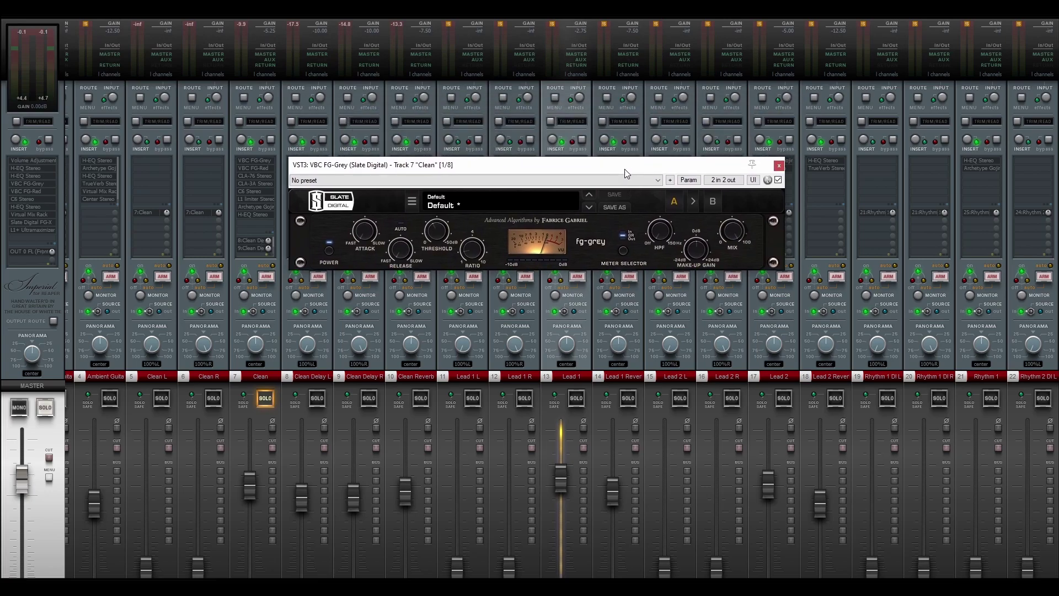
click(778, 165)
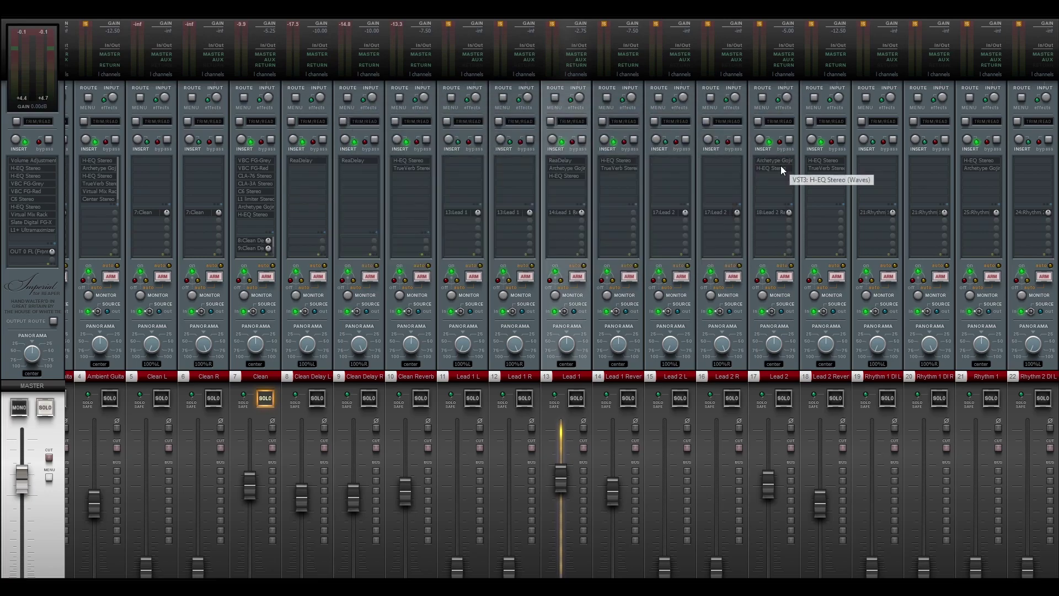
click(264, 168)
key(Escape)
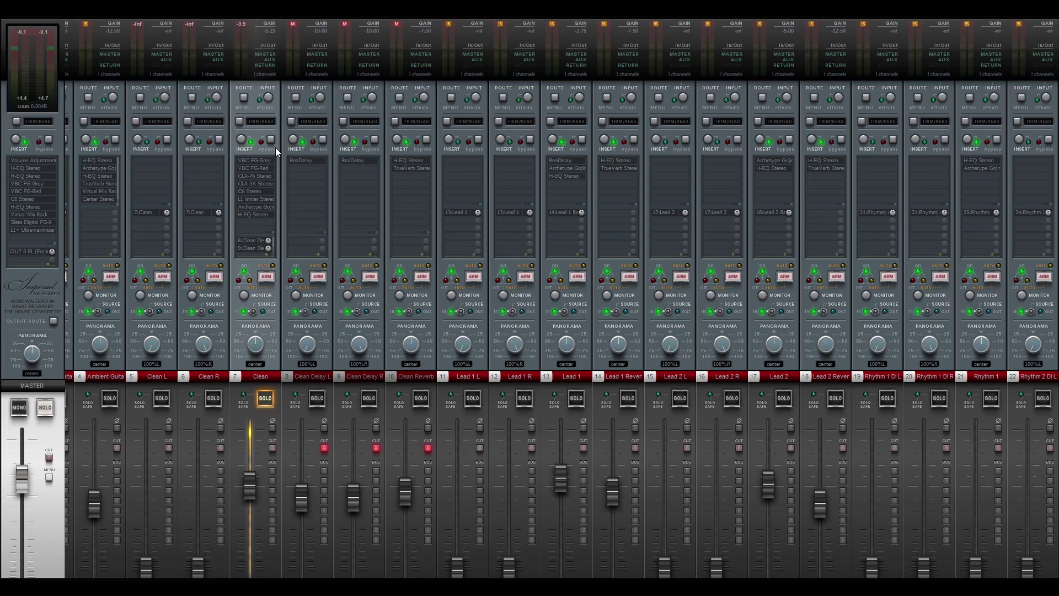
Step: Check Clean's CLA-76, CLA-3A and C6 compressors, then close their plugin windows
click(254, 184)
drag(318, 49, 604, 67)
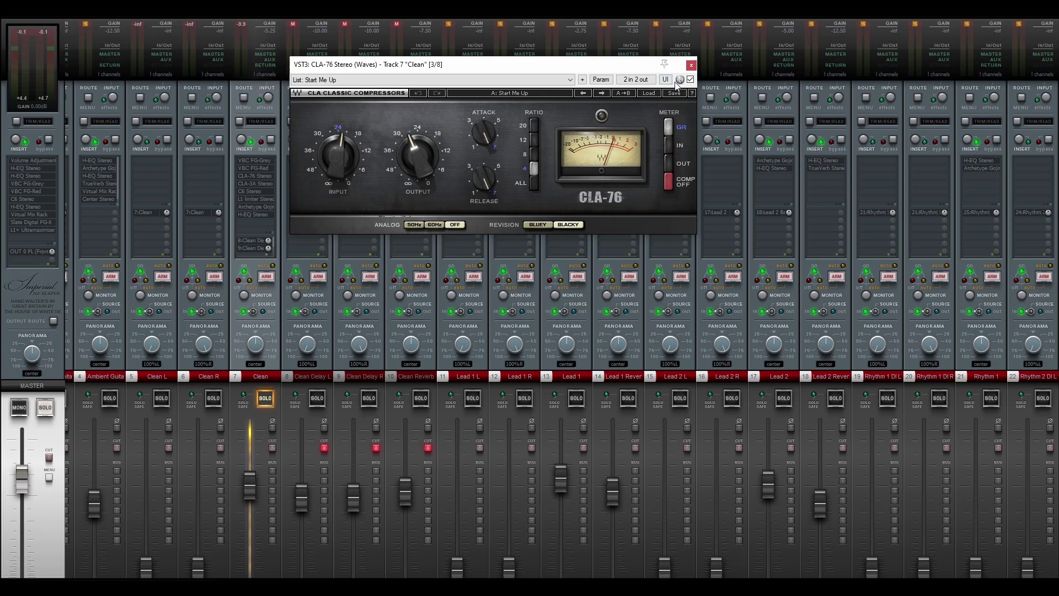
click(260, 184)
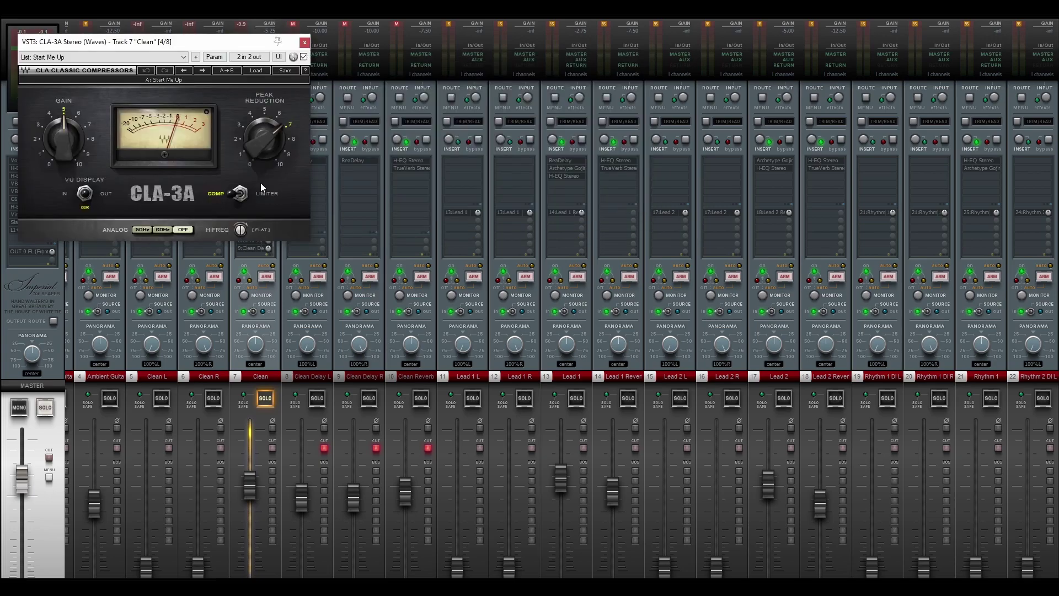
click(256, 192)
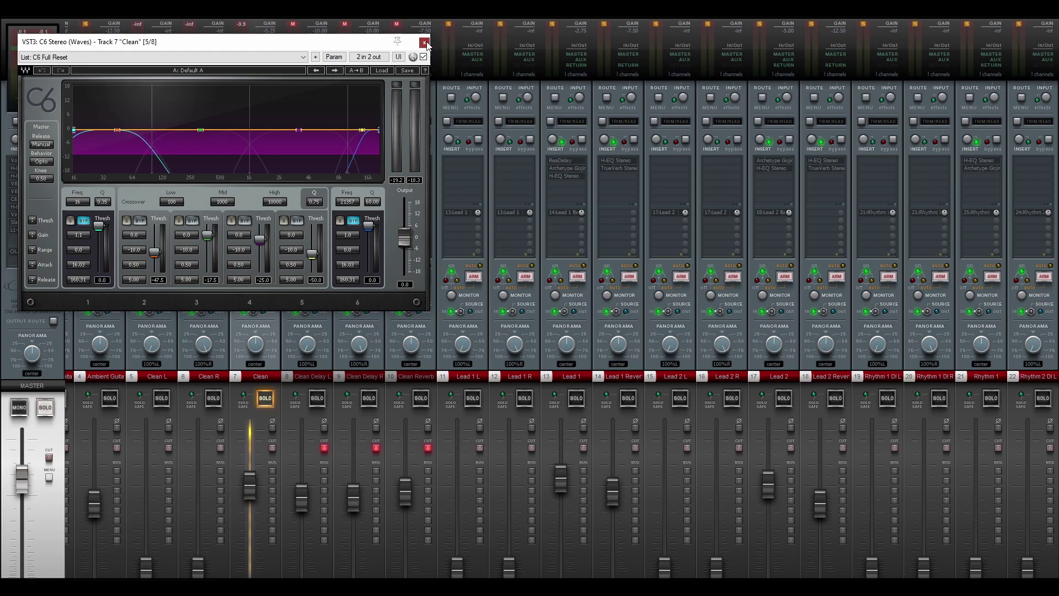
click(424, 42)
click(289, 42)
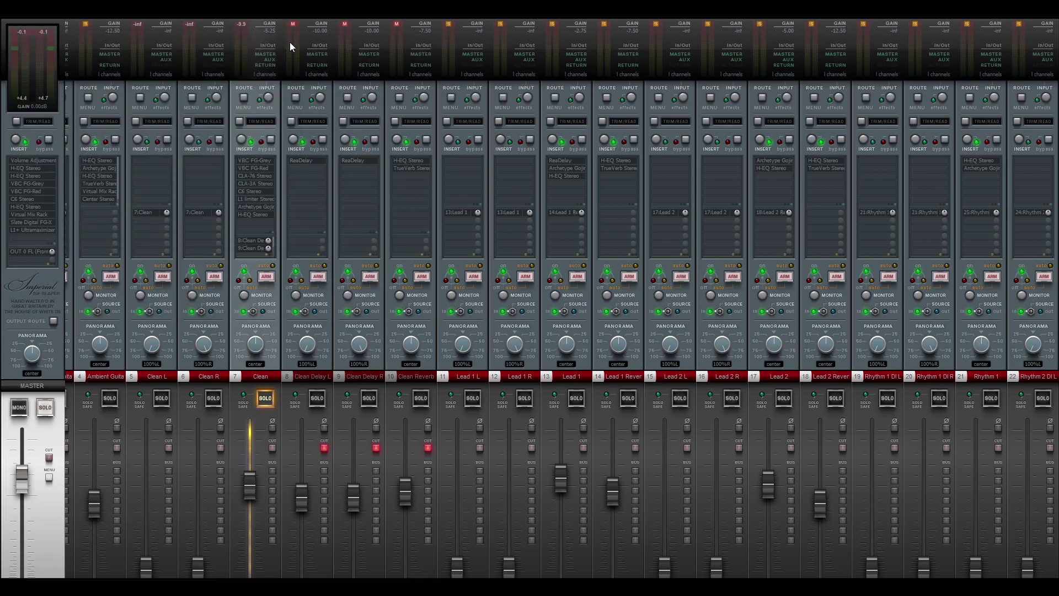
click(270, 207)
drag(507, 34, 594, 34)
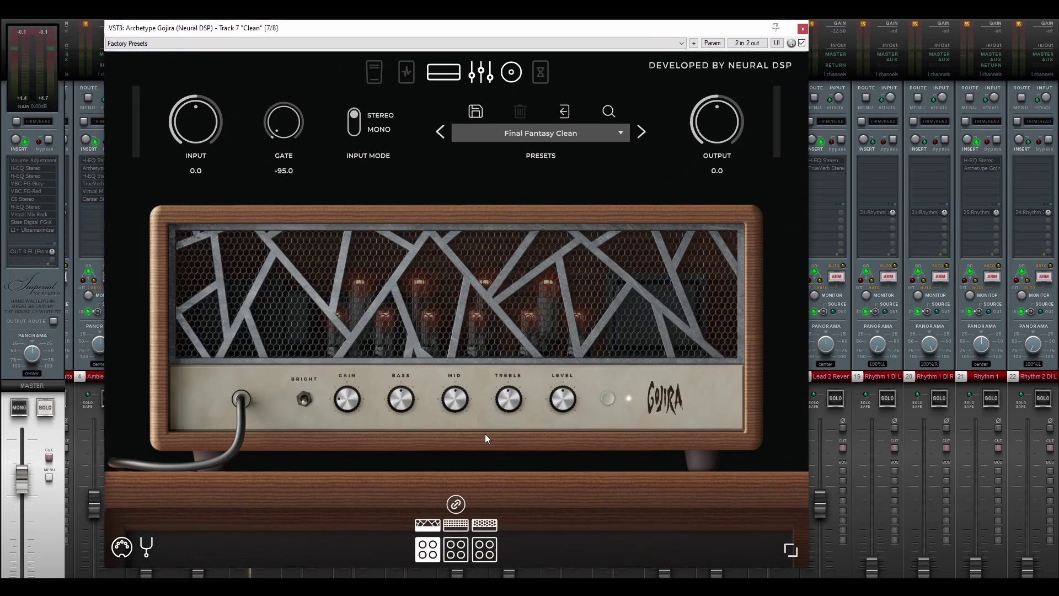
click(480, 72)
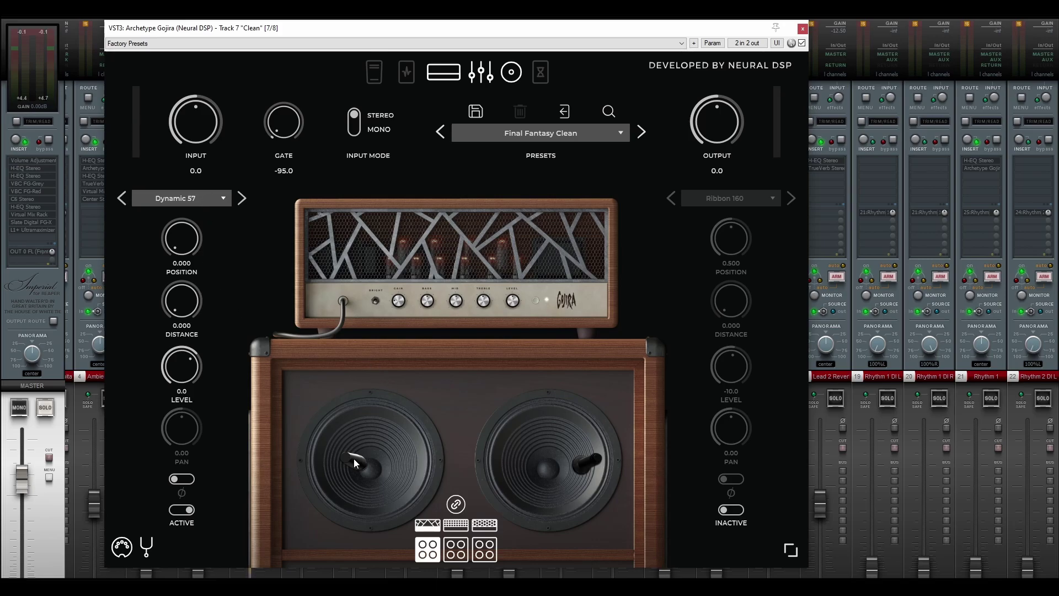
key(Escape)
click(262, 214)
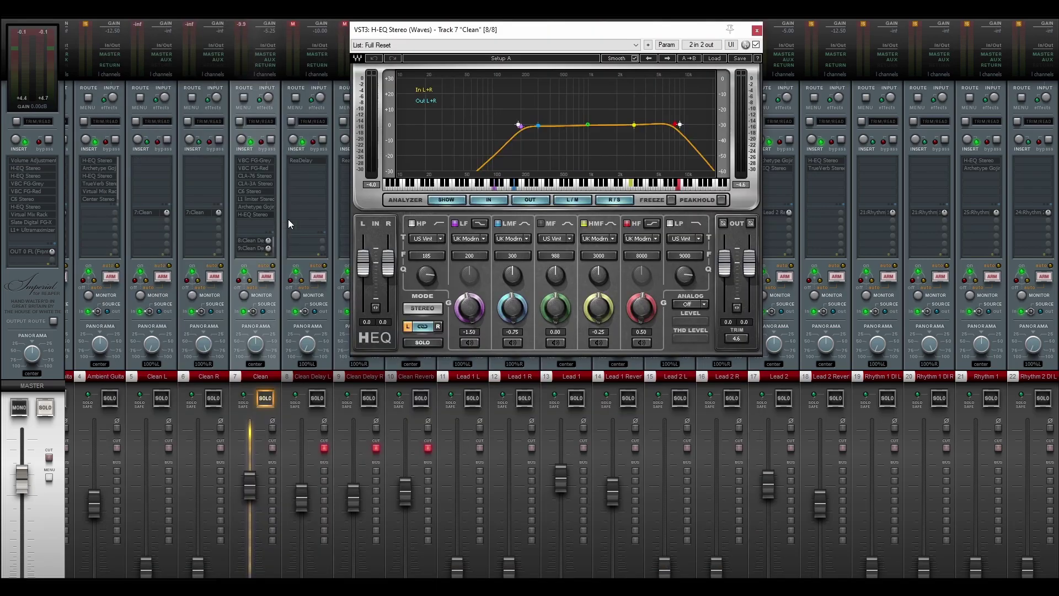
drag(598, 32, 406, 61)
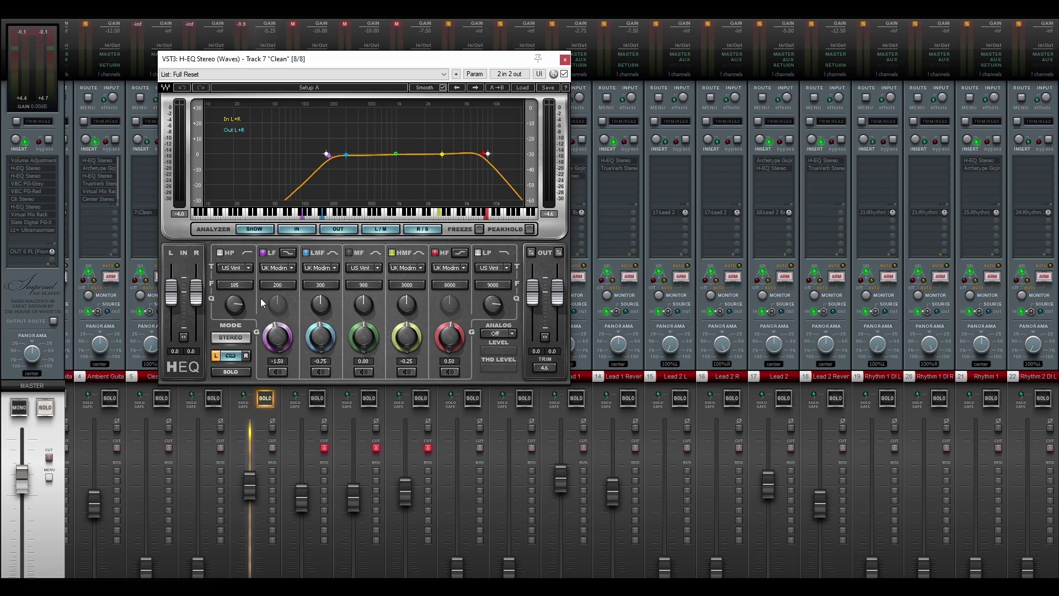
key(Escape)
click(309, 376)
shift+click(362, 376)
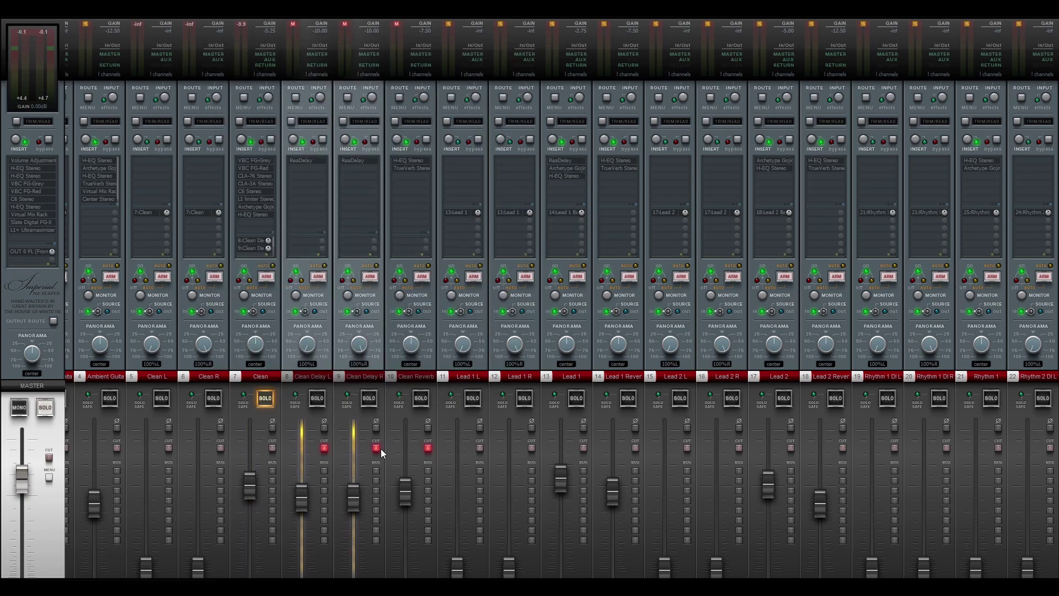
Step: Unmute the two Clean Delay tracks, select Lead 1 Reverb, and scroll the mixer left
click(377, 447)
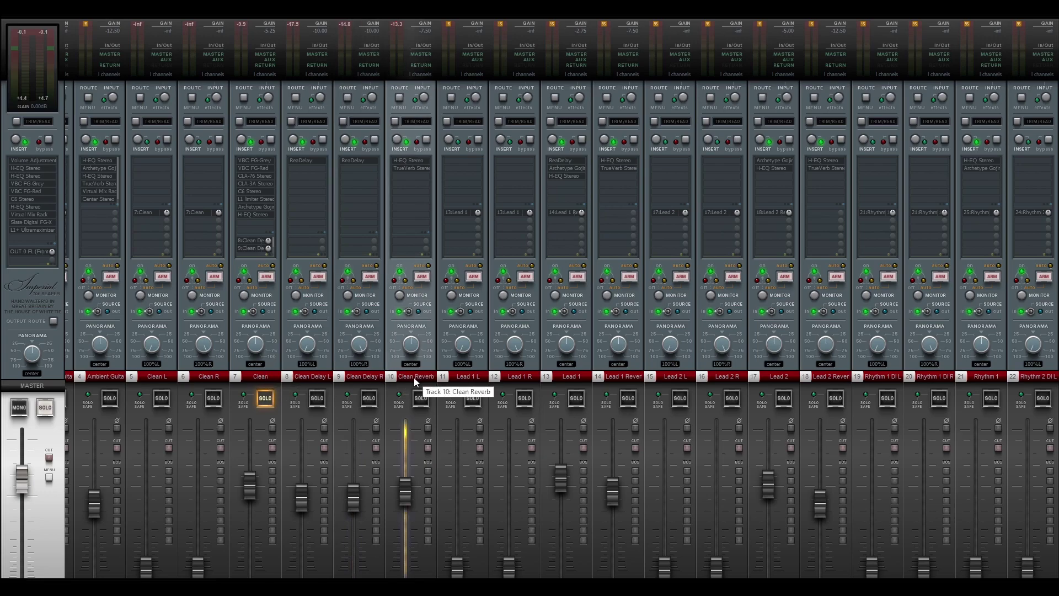
click(626, 377)
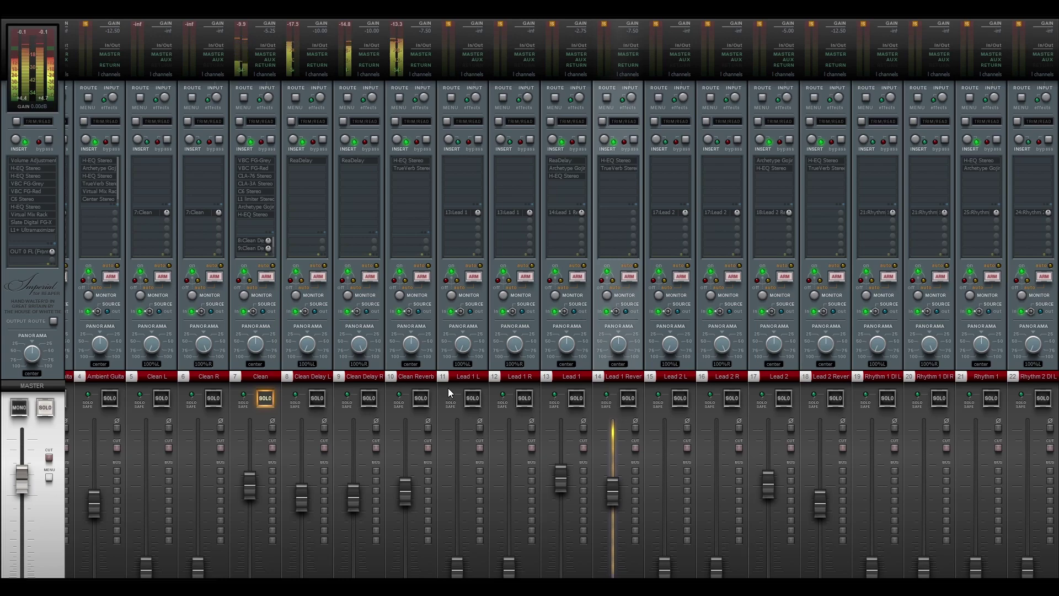
scroll(448, 388, left, 3)
Step: Solo the Ambient Guitar track instead of Clean and inspect its first H-EQ
click(265, 376)
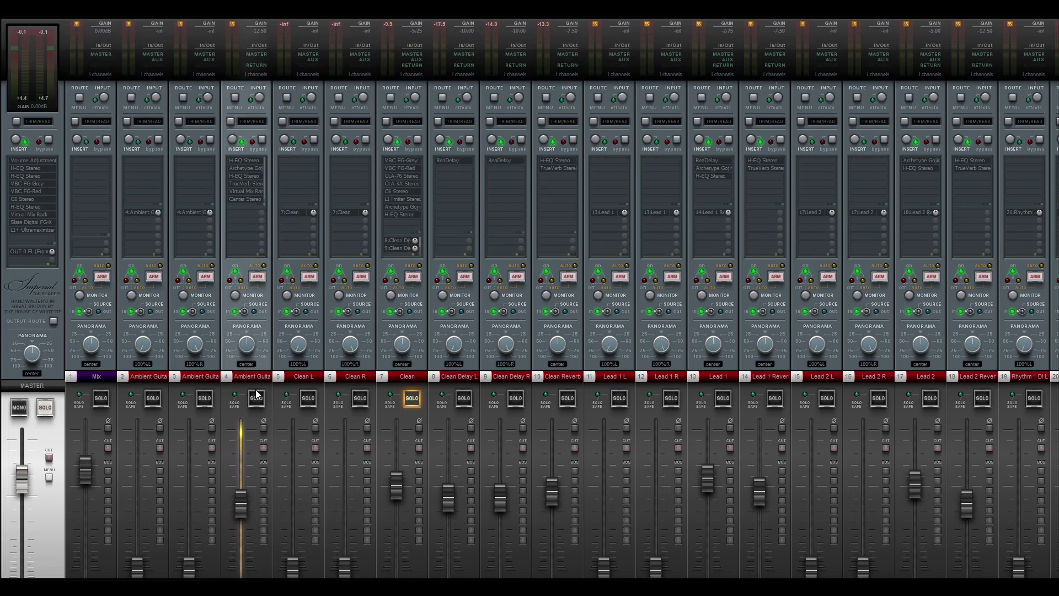
click(256, 397)
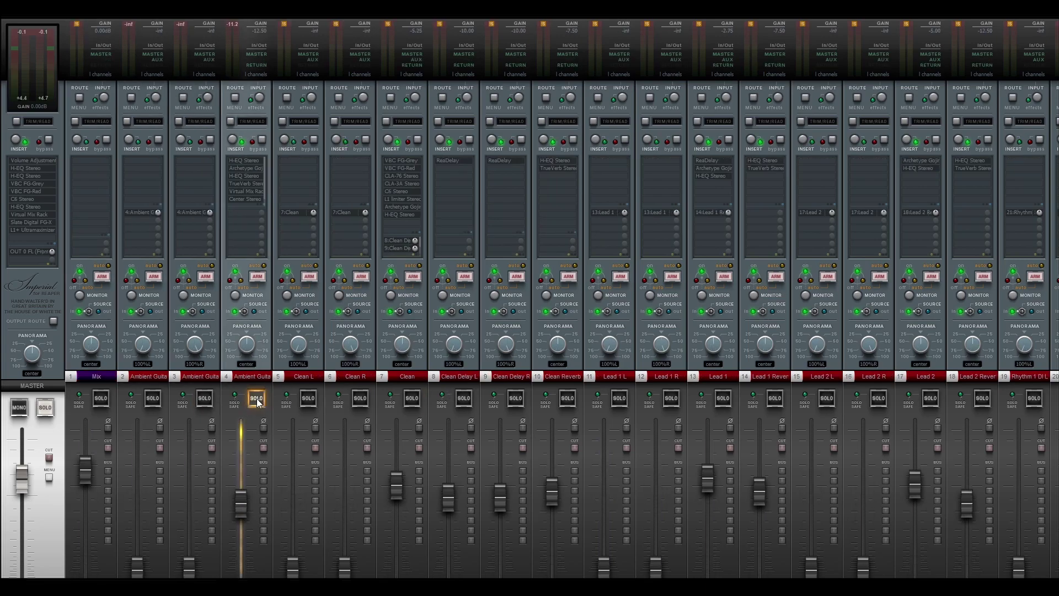
click(239, 207)
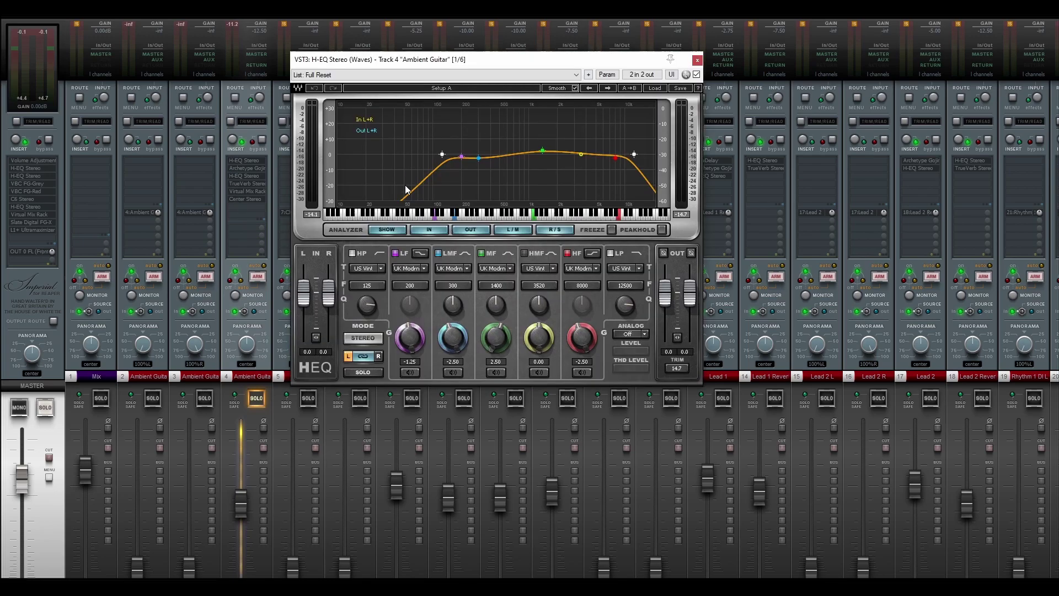
click(697, 60)
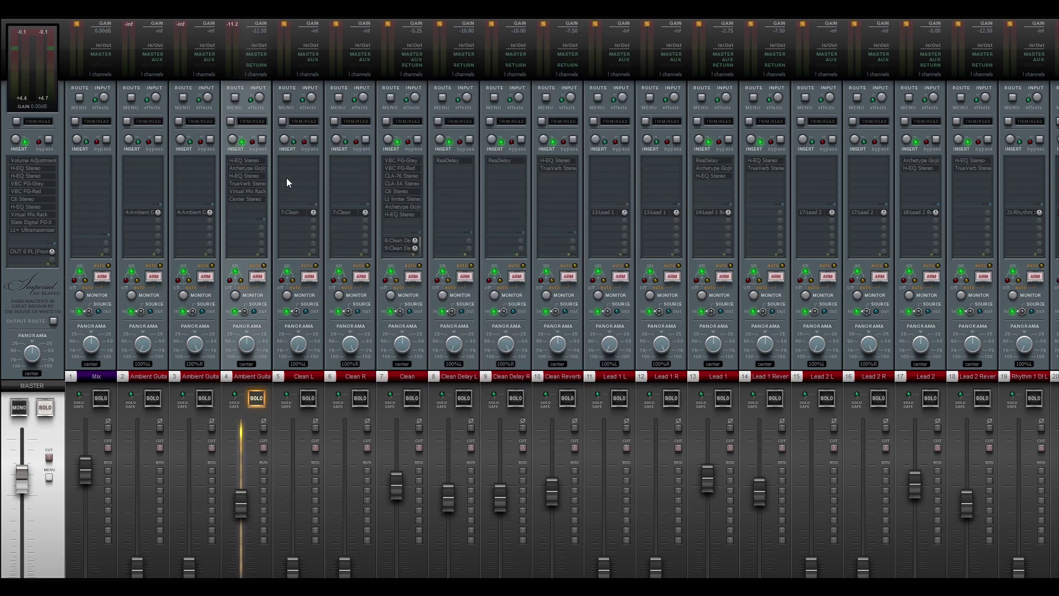
Step: Review Archetype Gojira's pedal board, amp and graphic EQ pages on Ambient Guitar
click(258, 165)
click(320, 85)
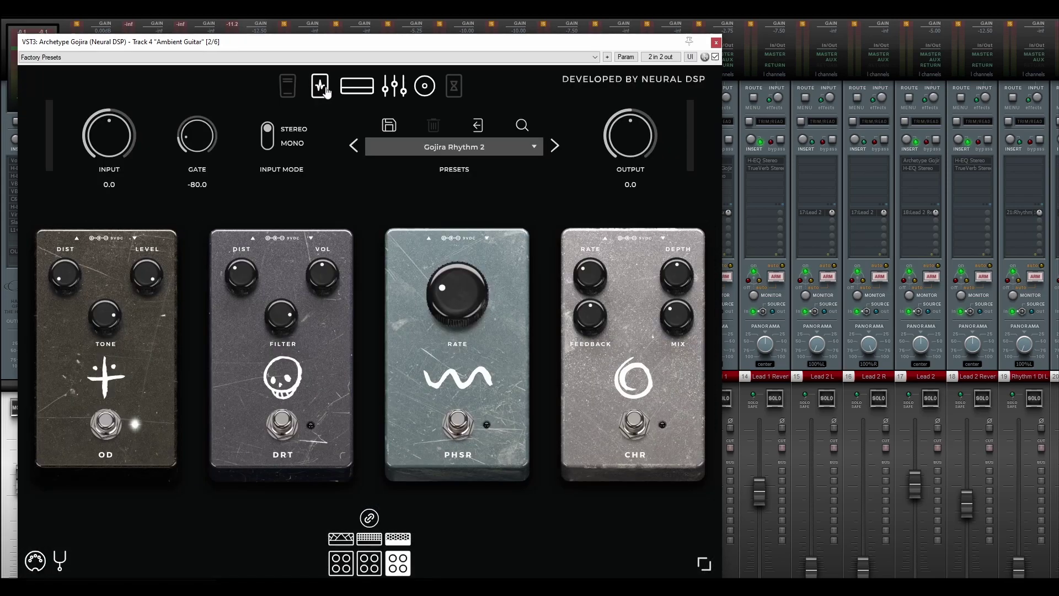
click(358, 87)
click(394, 85)
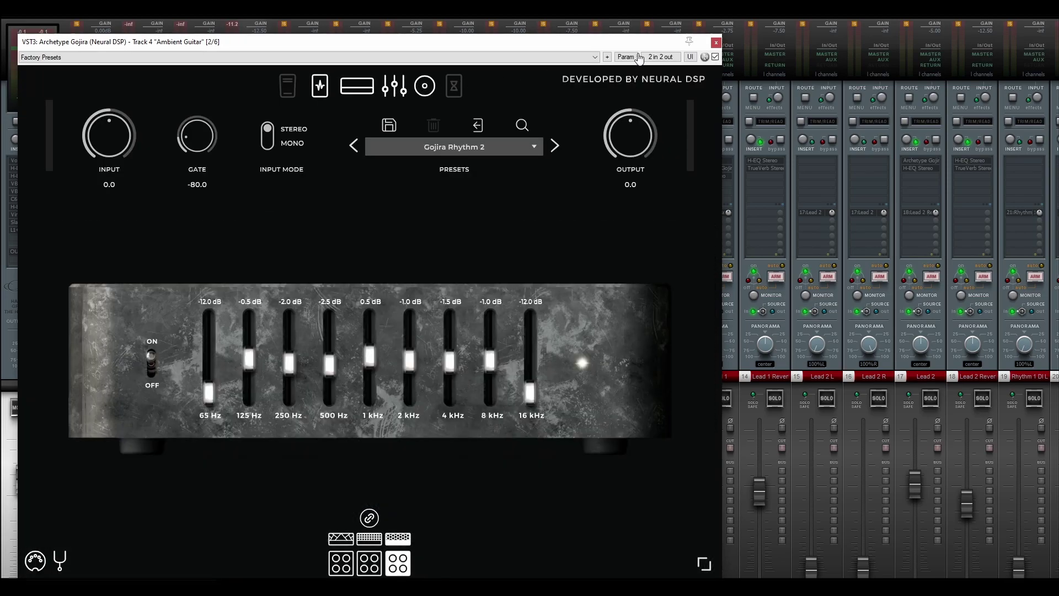
click(715, 43)
Step: Inspect Ambient Guitar's second H-EQ, TrueVerb, Virtual Mix Rack and Center plugins
click(249, 177)
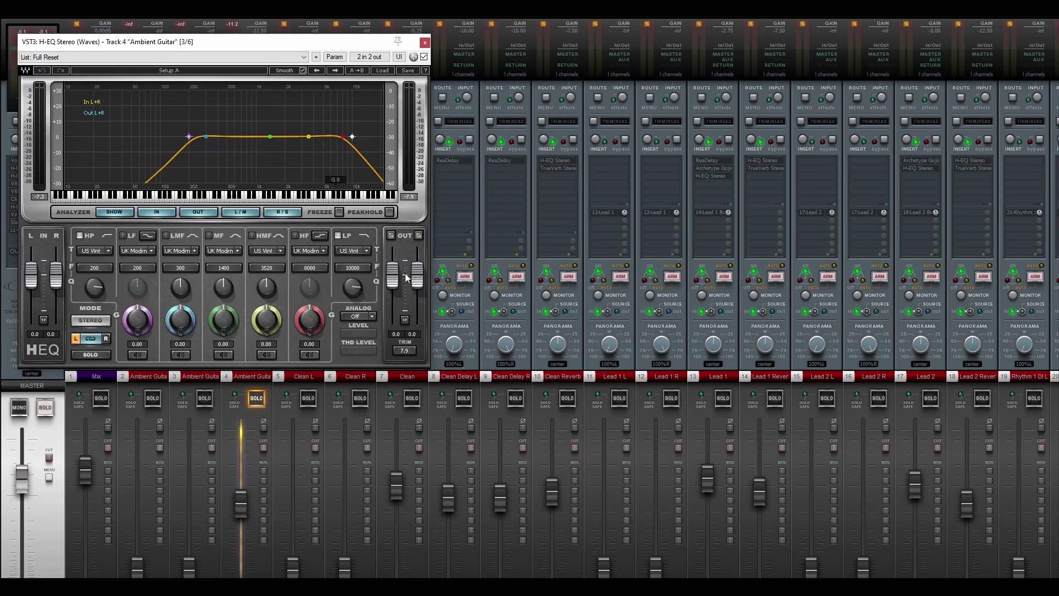
click(424, 43)
click(249, 183)
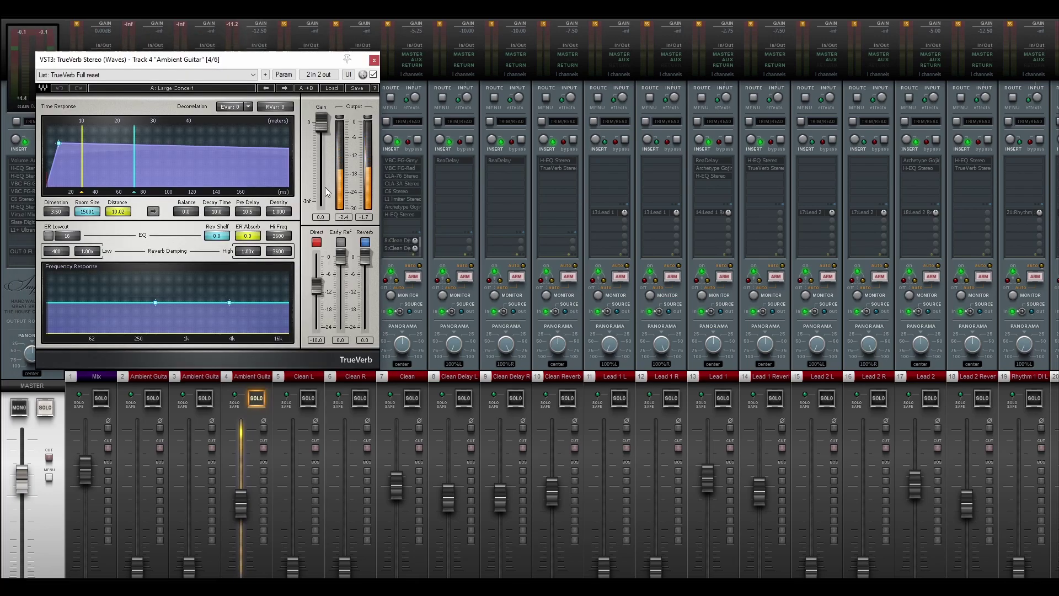
click(374, 60)
click(250, 192)
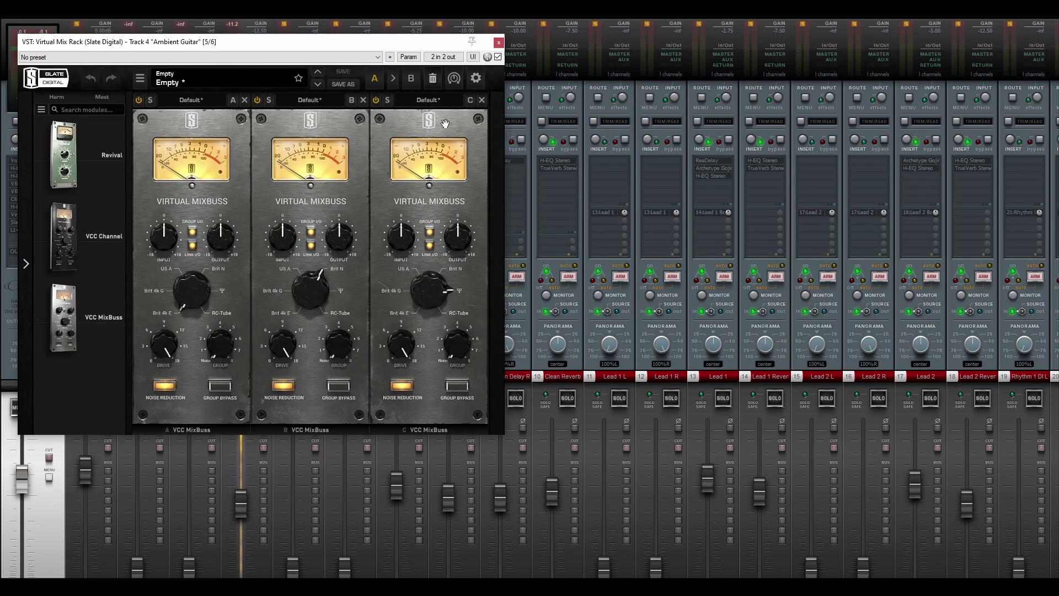
click(499, 42)
click(250, 199)
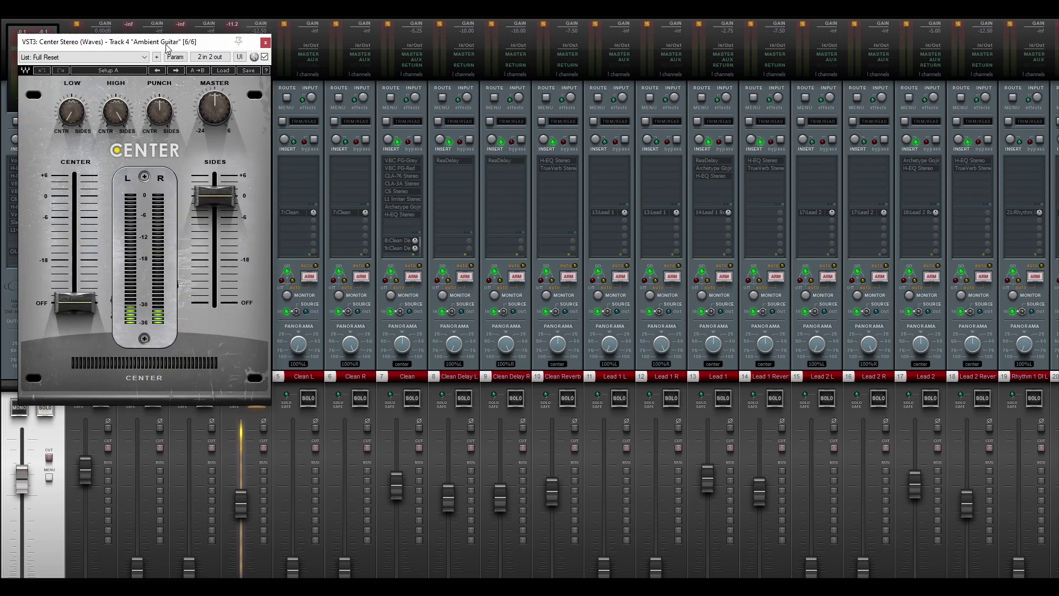
drag(173, 67, 467, 76)
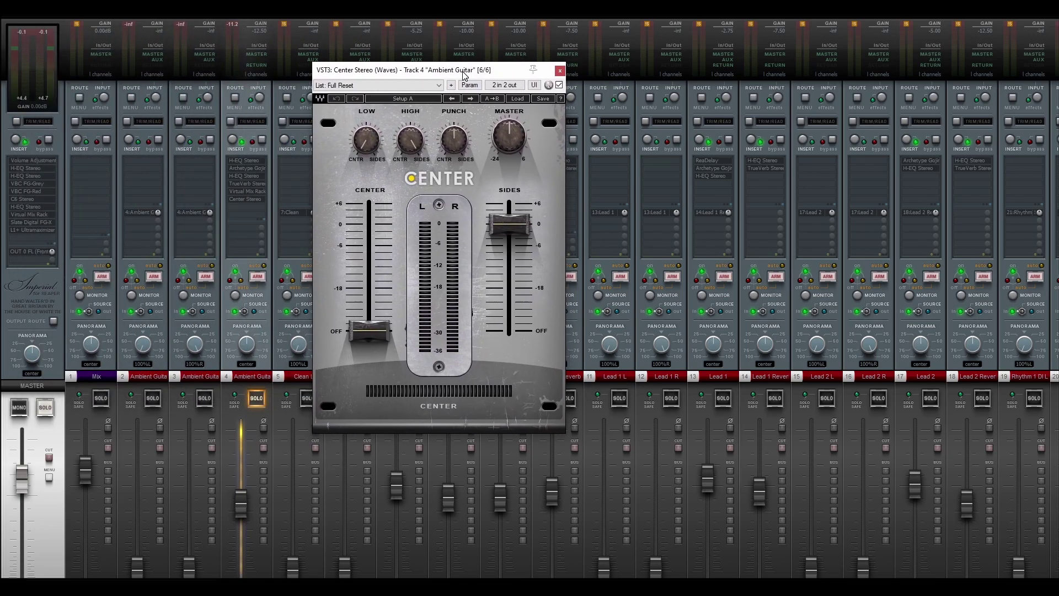
click(559, 70)
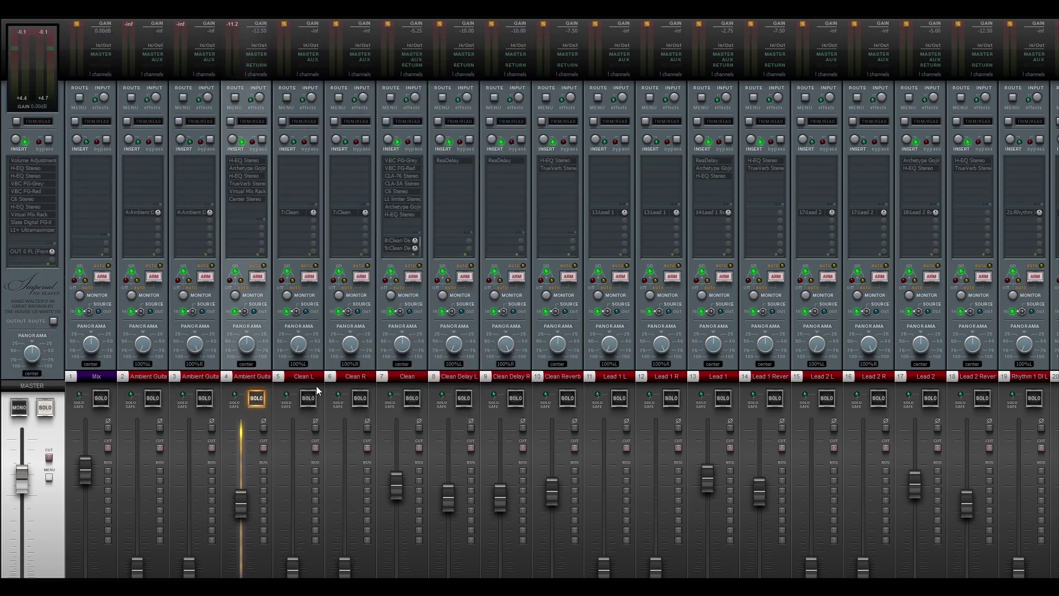
Step: Start playback of the soloed Ambient Guitar track
key(space)
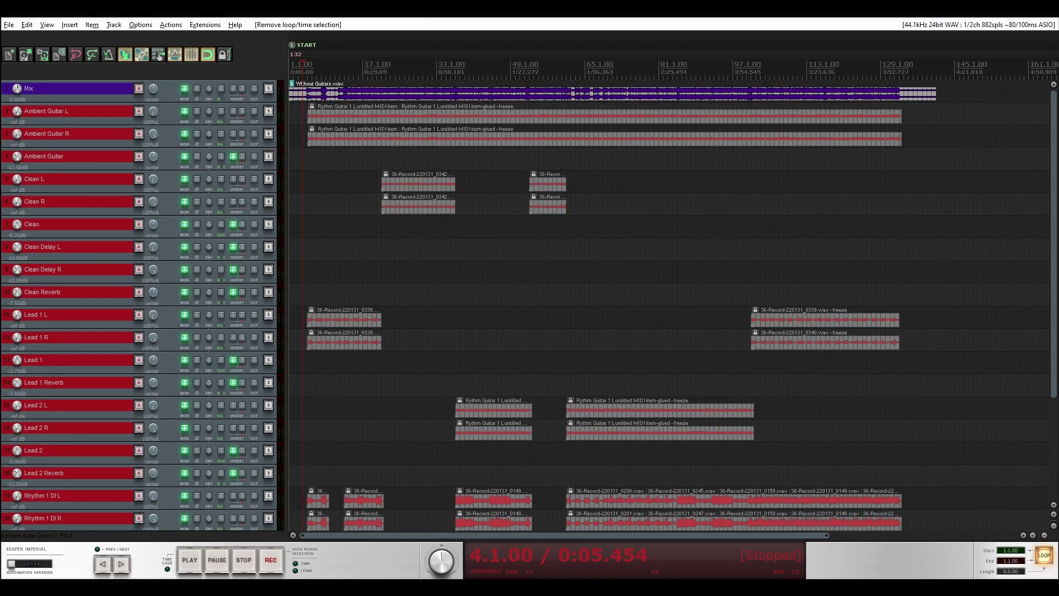
key(space)
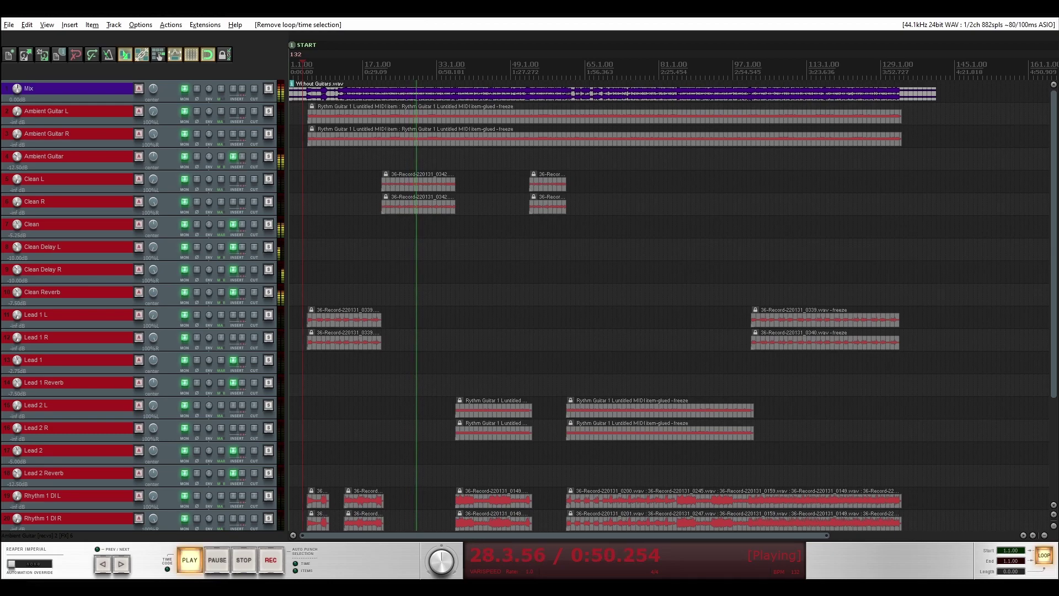
key(space)
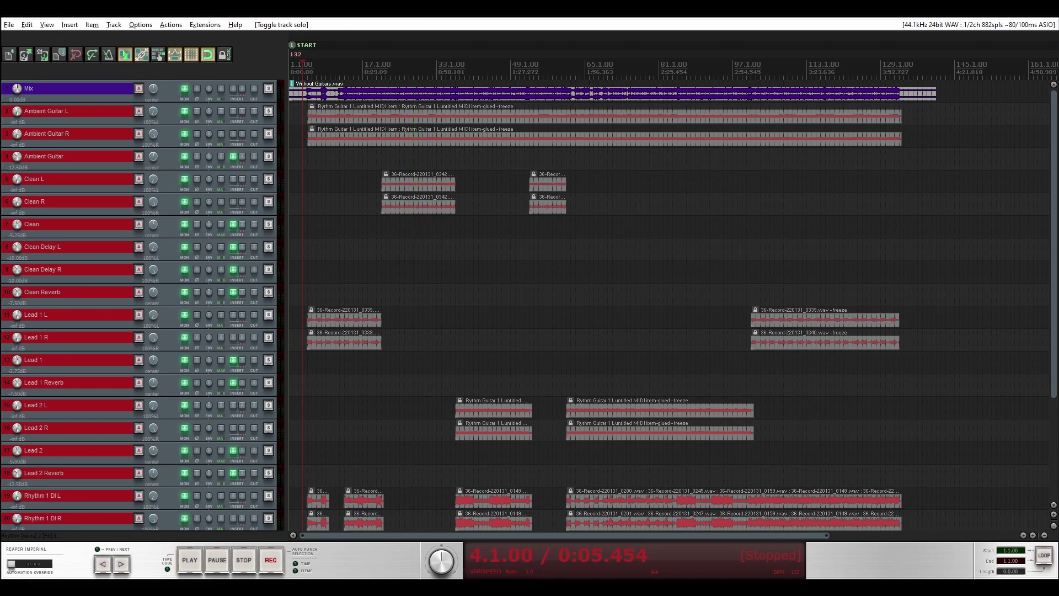